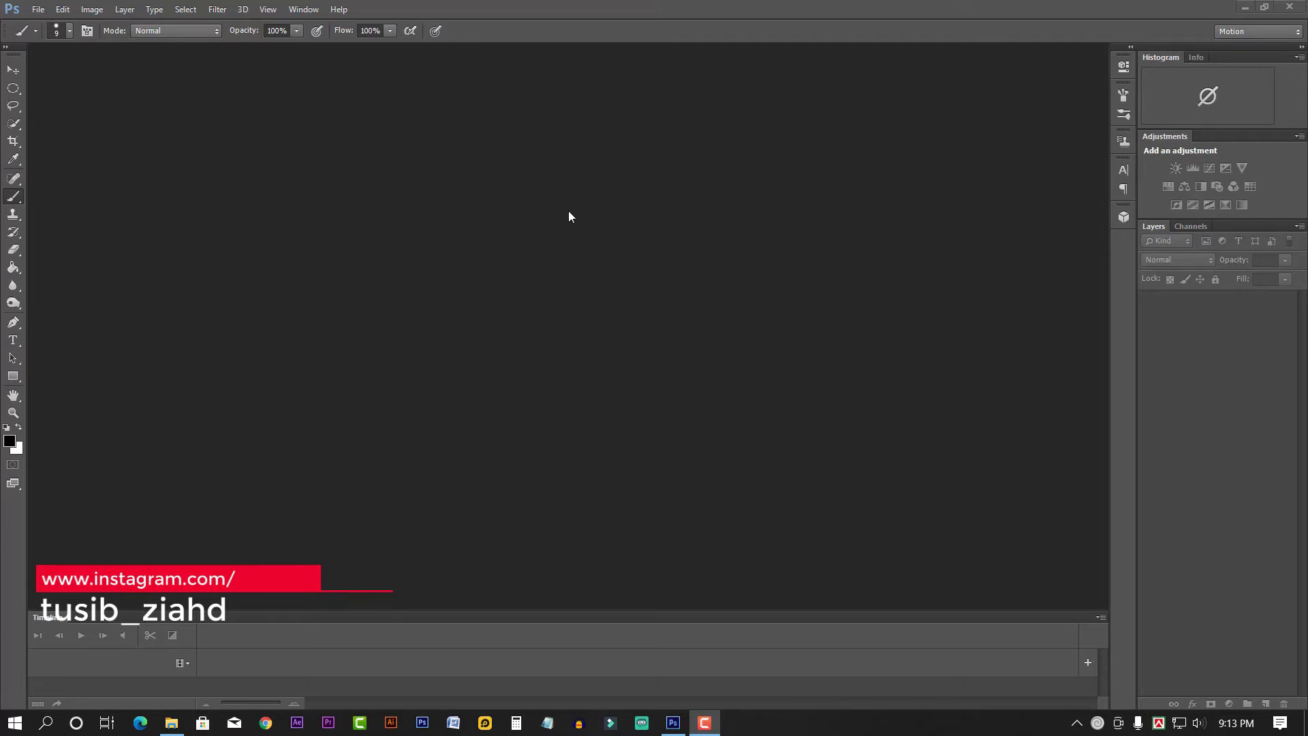
Step: Create a new 1920 × 1080 px document at 300 pixels/inch with a white background
click(38, 10)
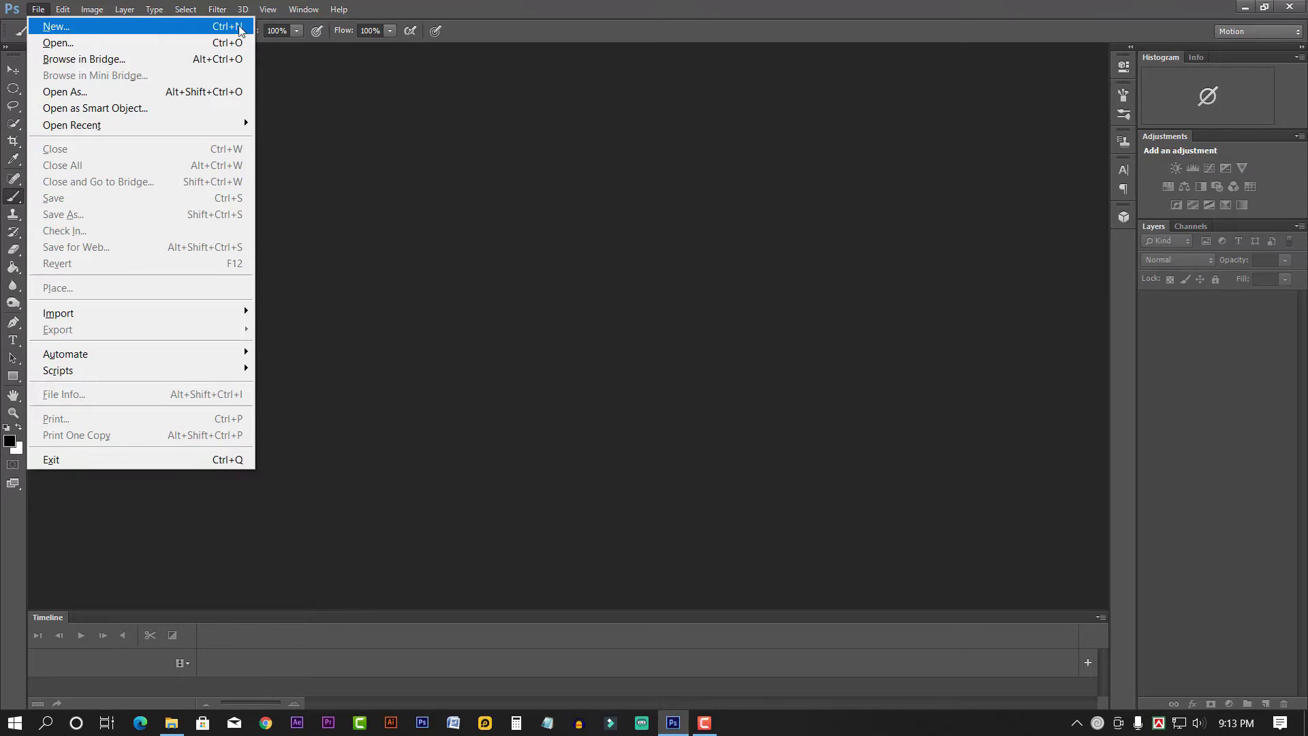
click(81, 30)
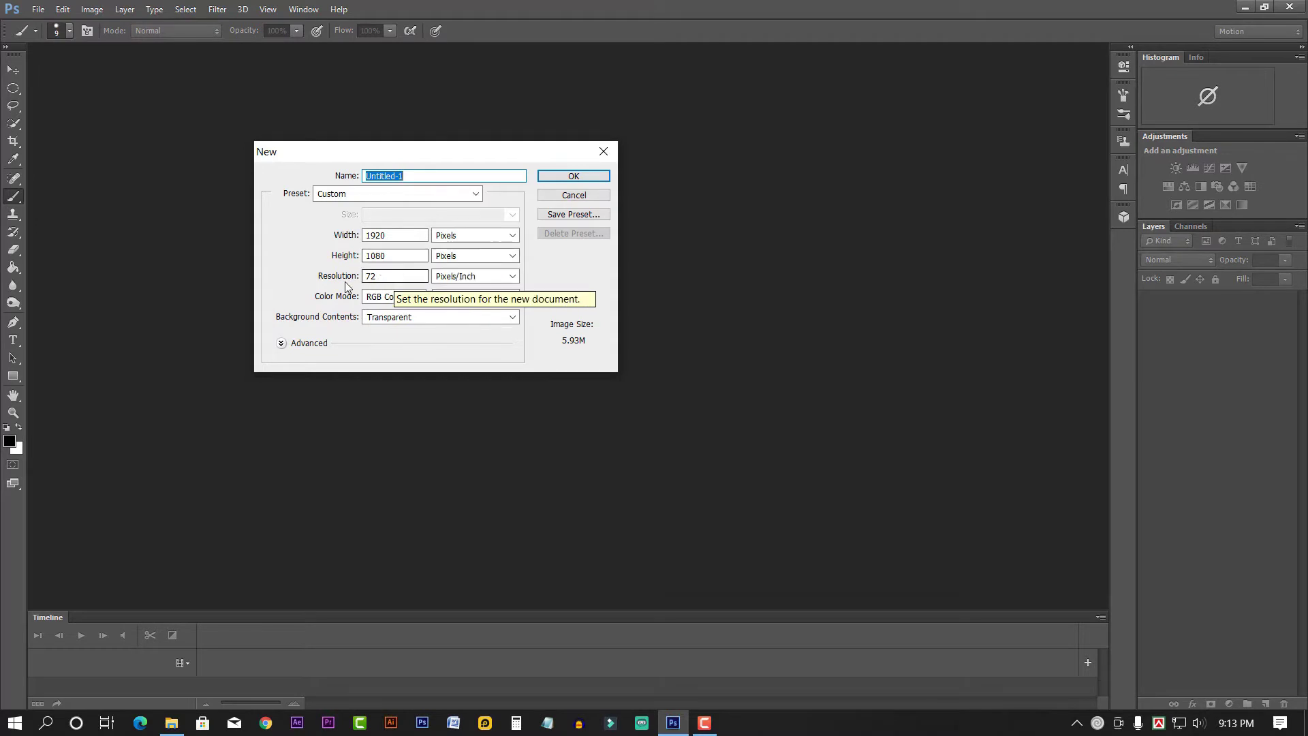
drag(385, 276, 355, 277)
text(3)
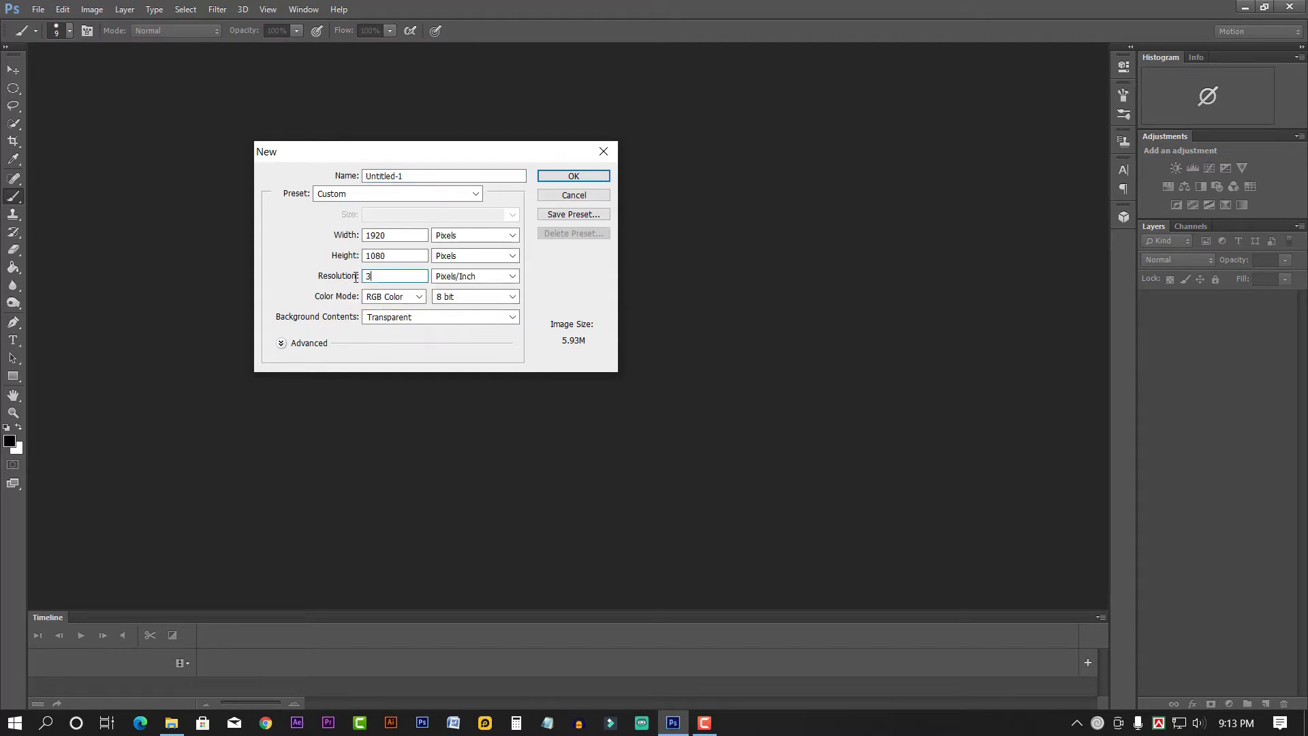
text(00)
click(450, 318)
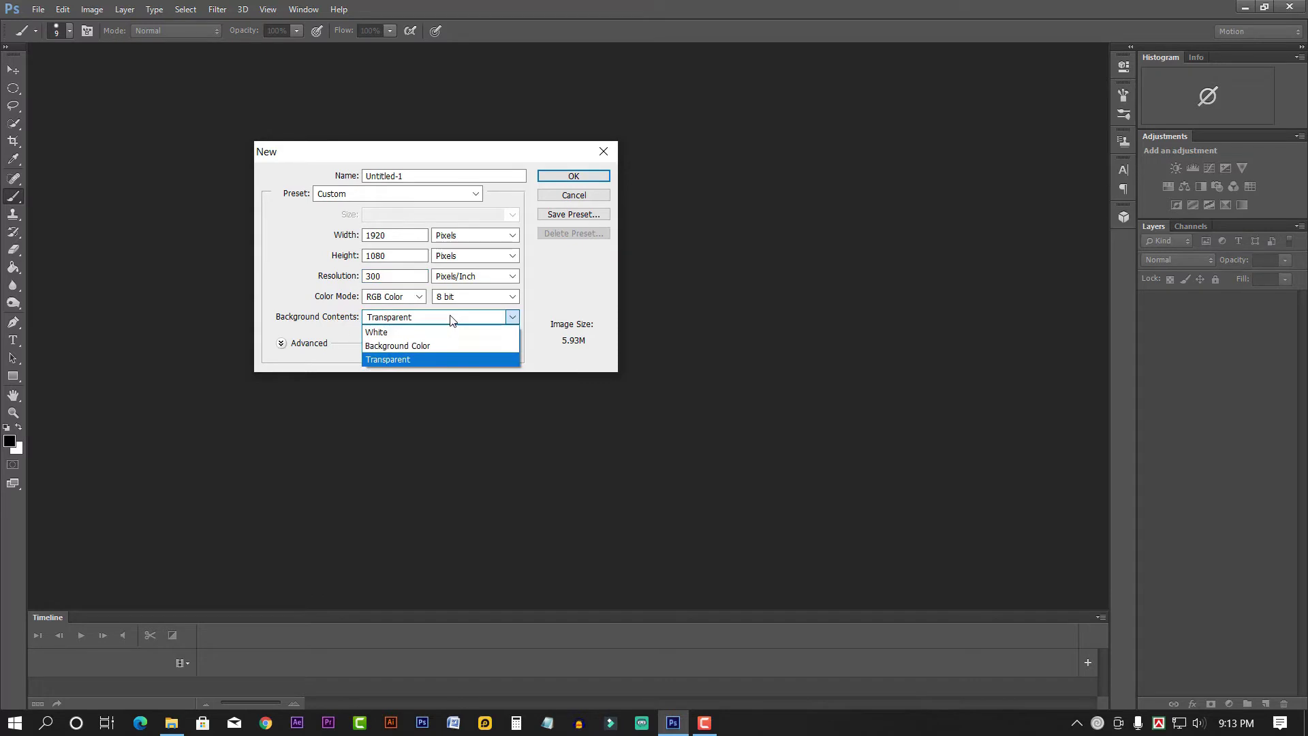
click(399, 334)
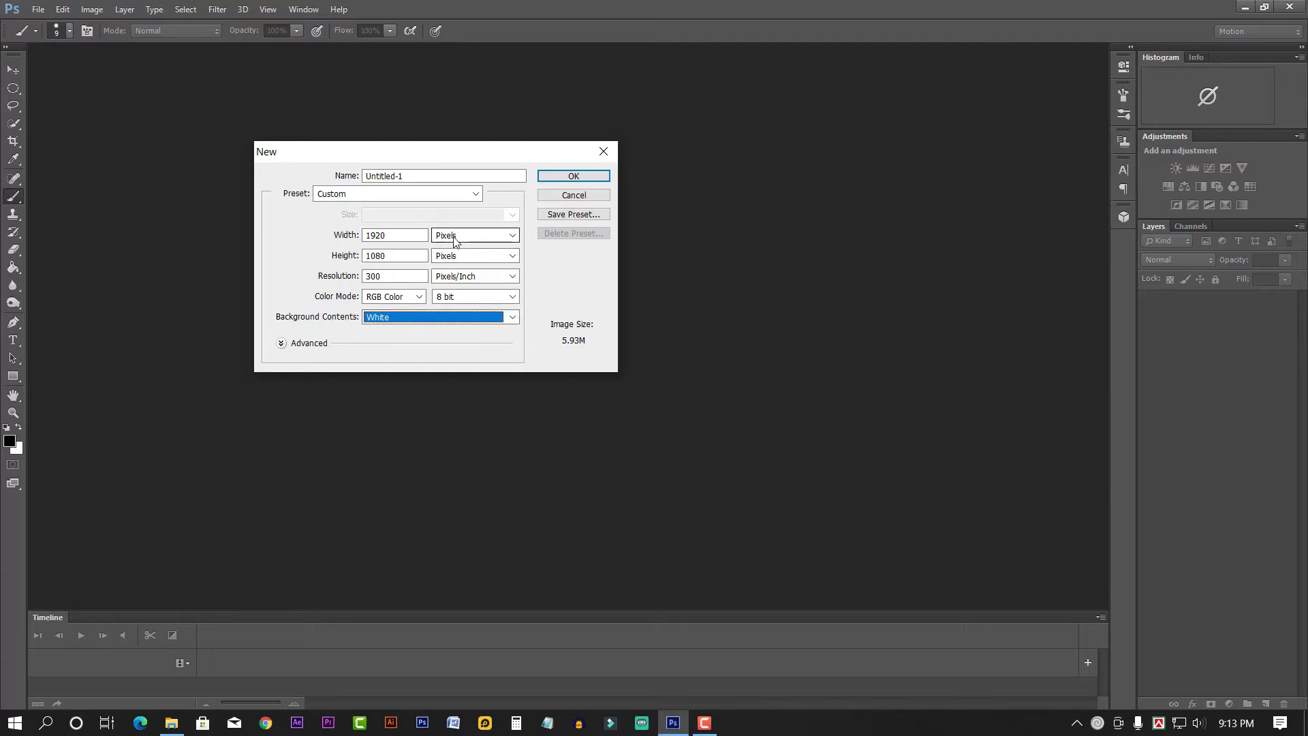
click(574, 176)
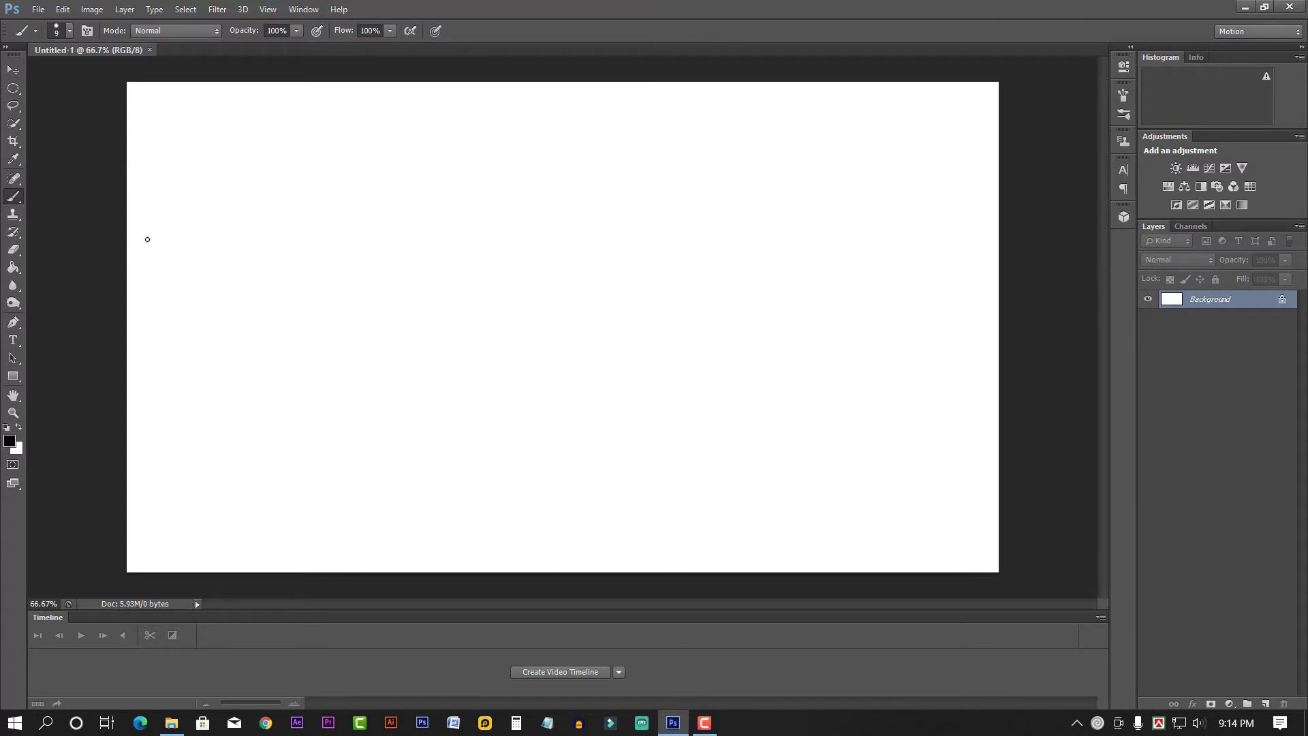
Step: Open the dark texture image wp2945094.jpg from New folder (2) on the Desktop
click(34, 10)
click(49, 41)
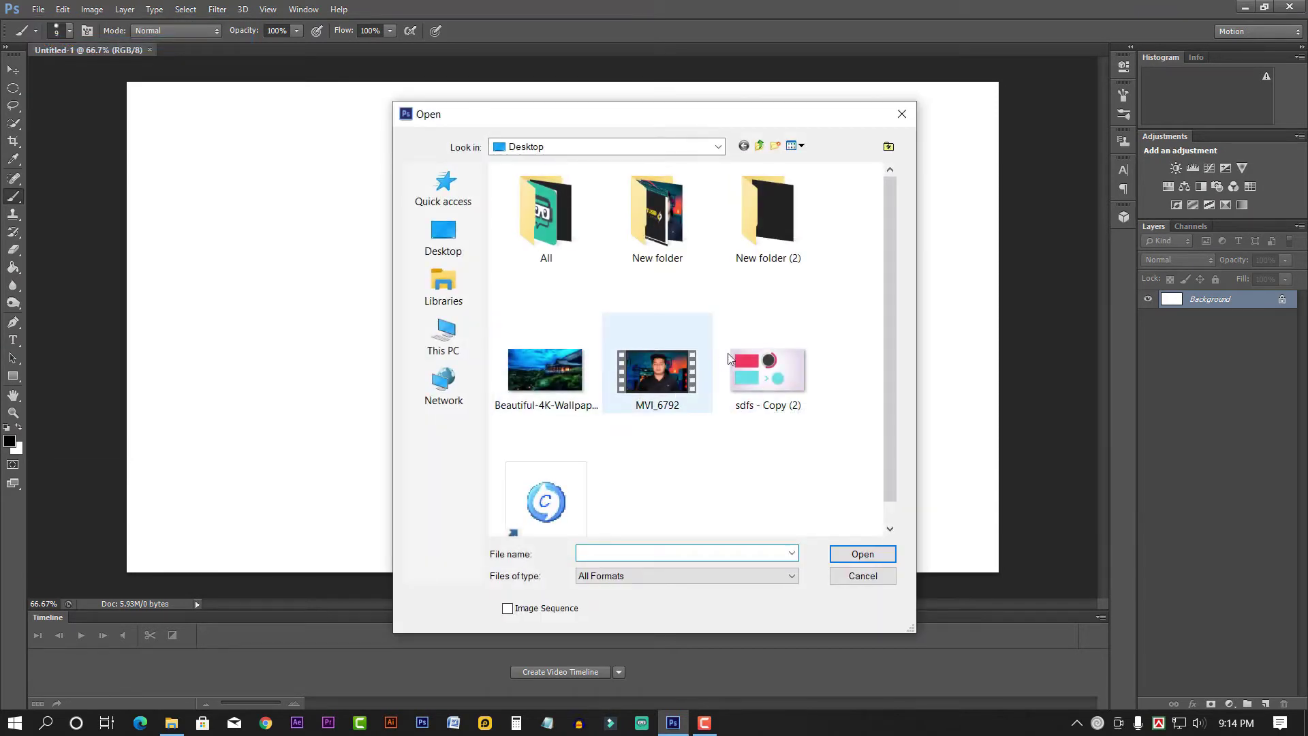
double_click(794, 204)
double_click(573, 200)
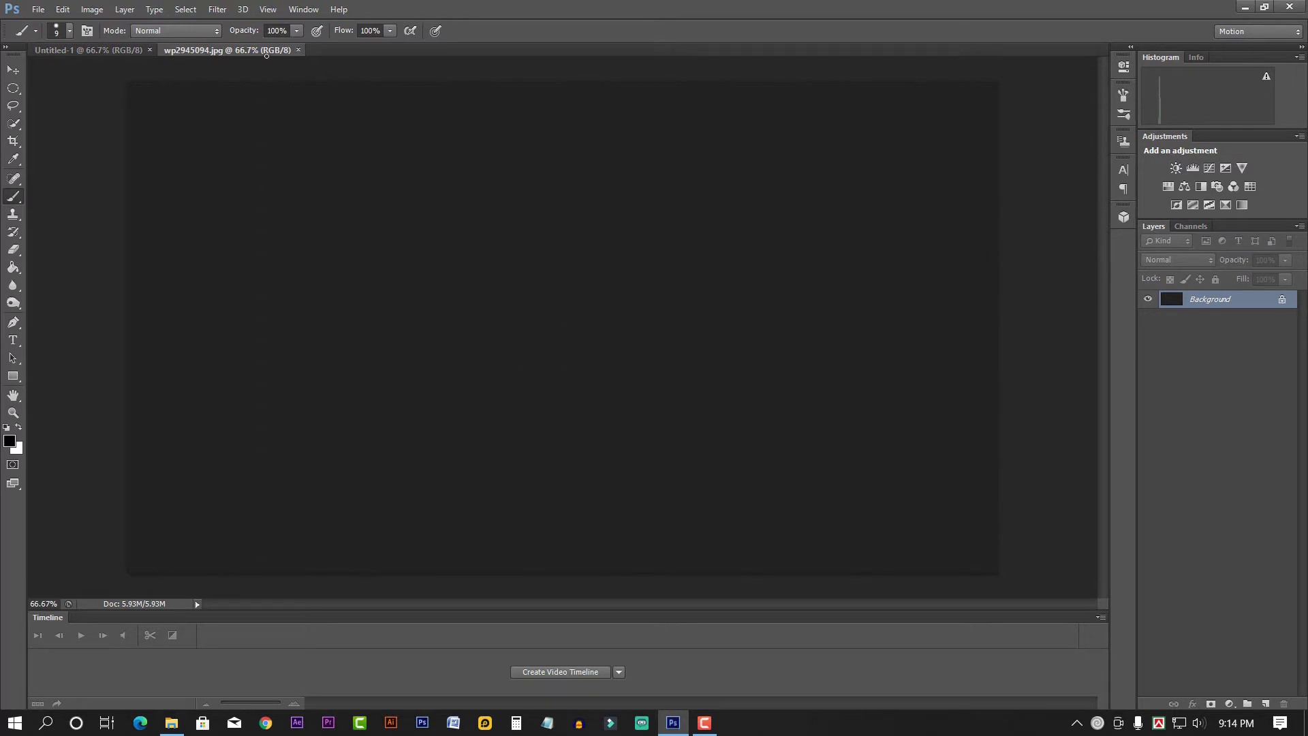
Step: Copy the dark texture image into the Untitled-1 document and position it to cover the whole canvas
drag(266, 54, 275, 190)
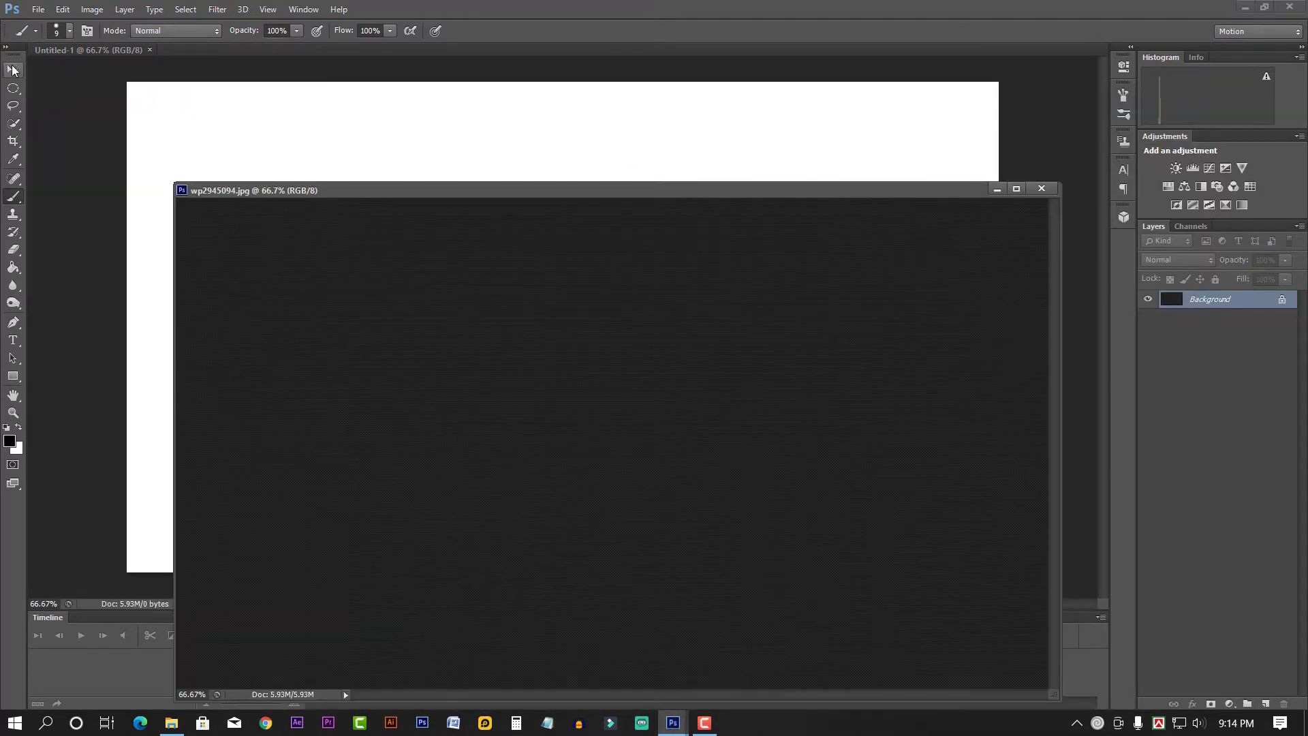
click(13, 70)
drag(473, 204, 446, 213)
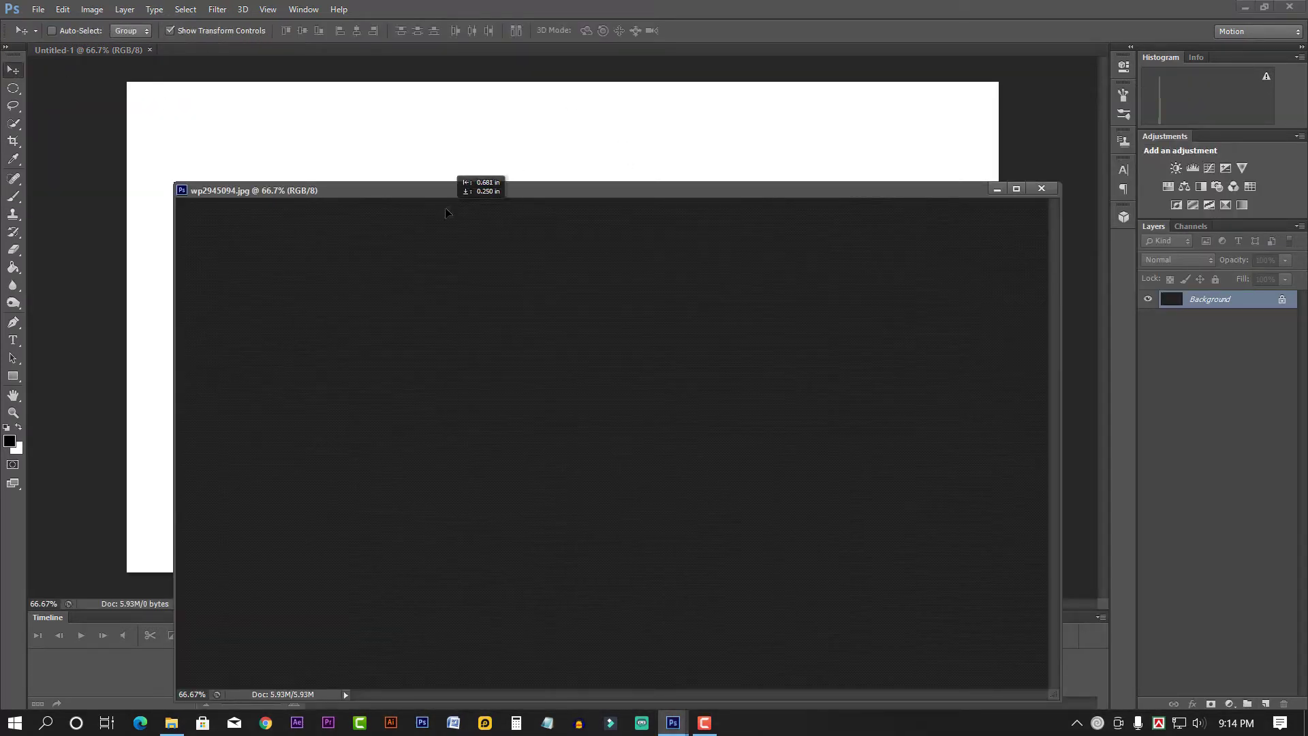
click(647, 273)
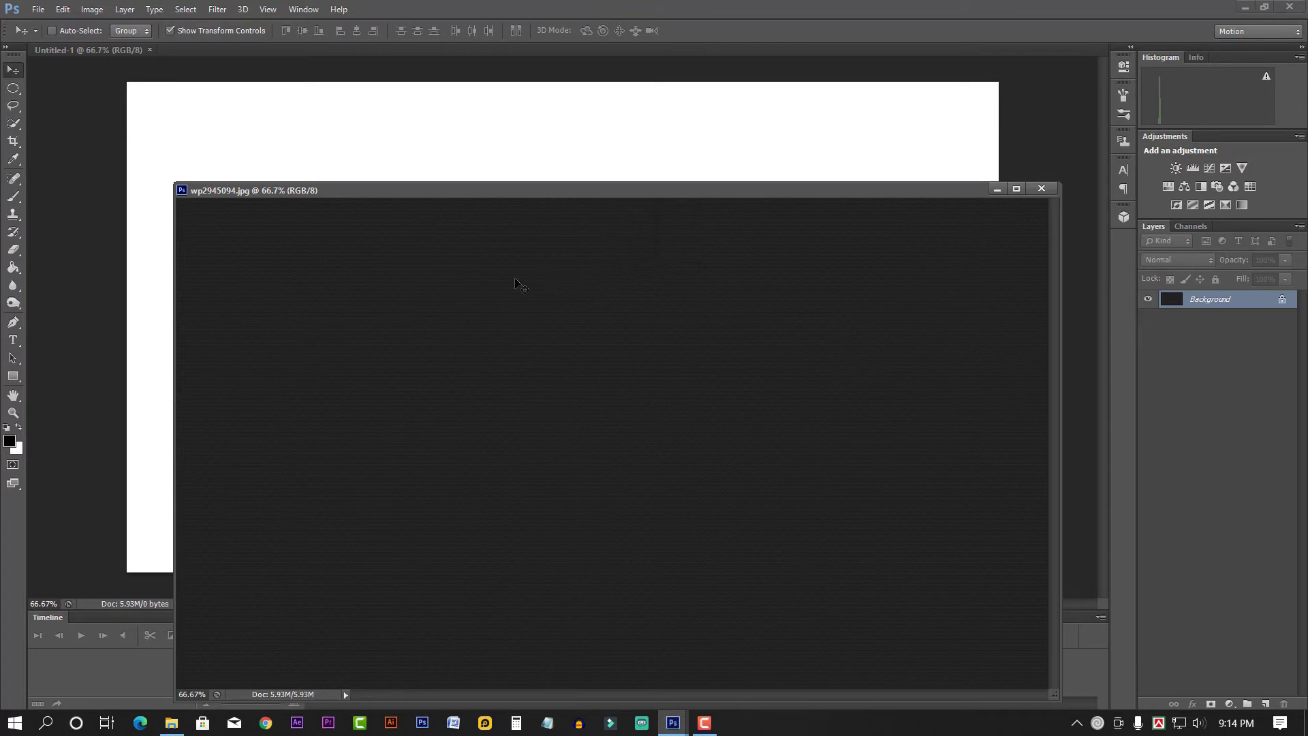
drag(507, 285, 632, 151)
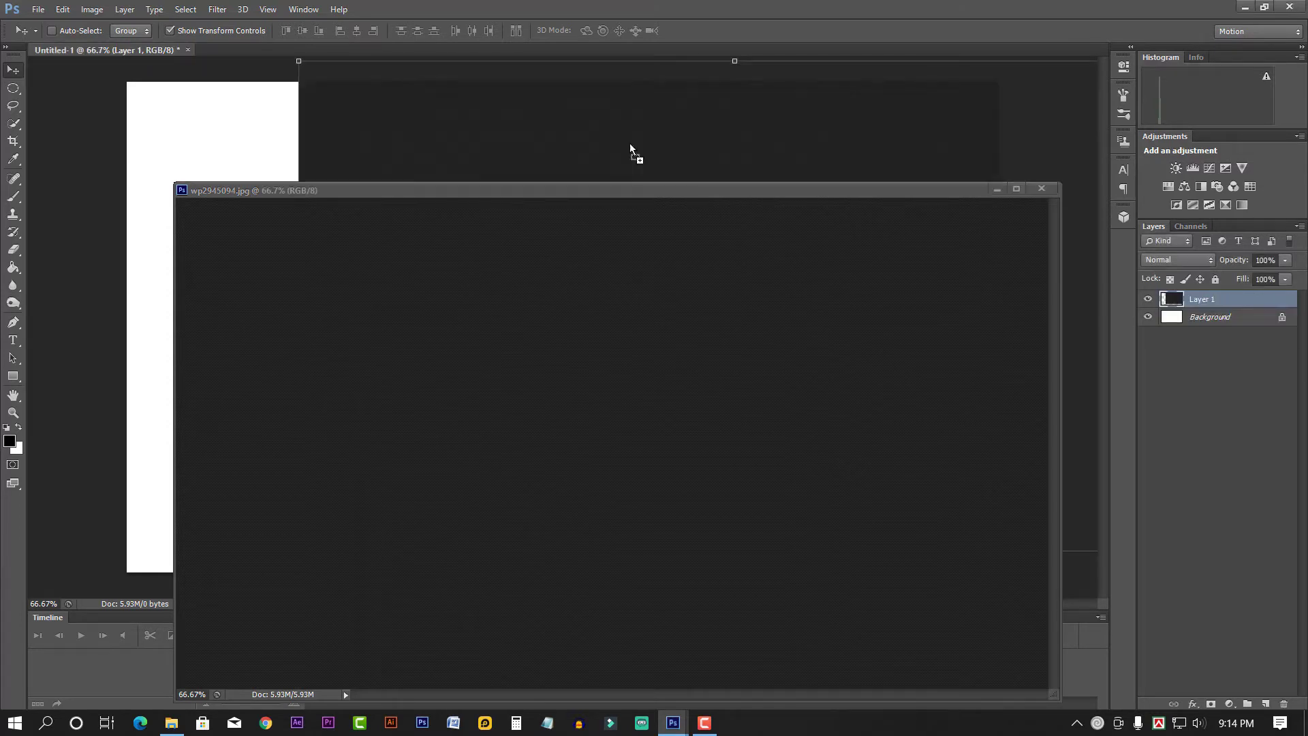
click(997, 188)
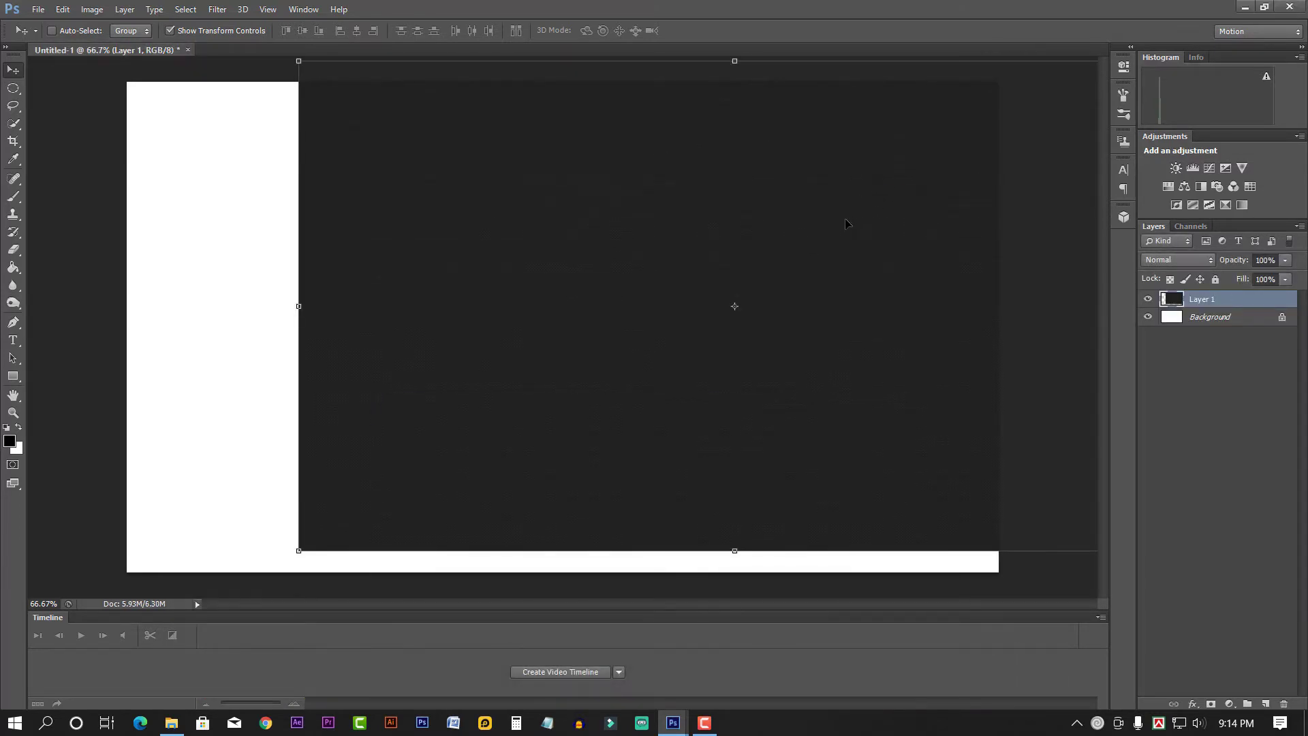
drag(845, 217, 674, 238)
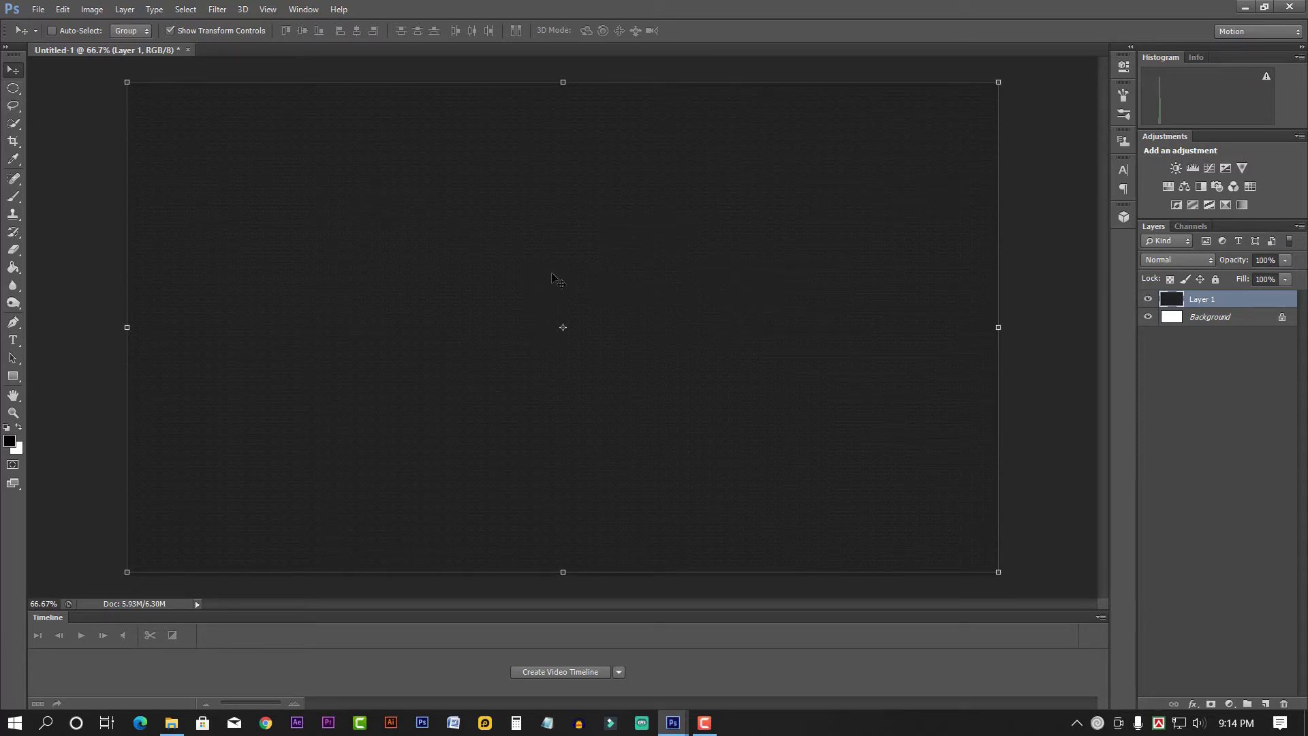
Step: Draw a rectangle about 605 × 314 px in the canvas's left half and fill it with the background's dark grey, 242424
click(13, 376)
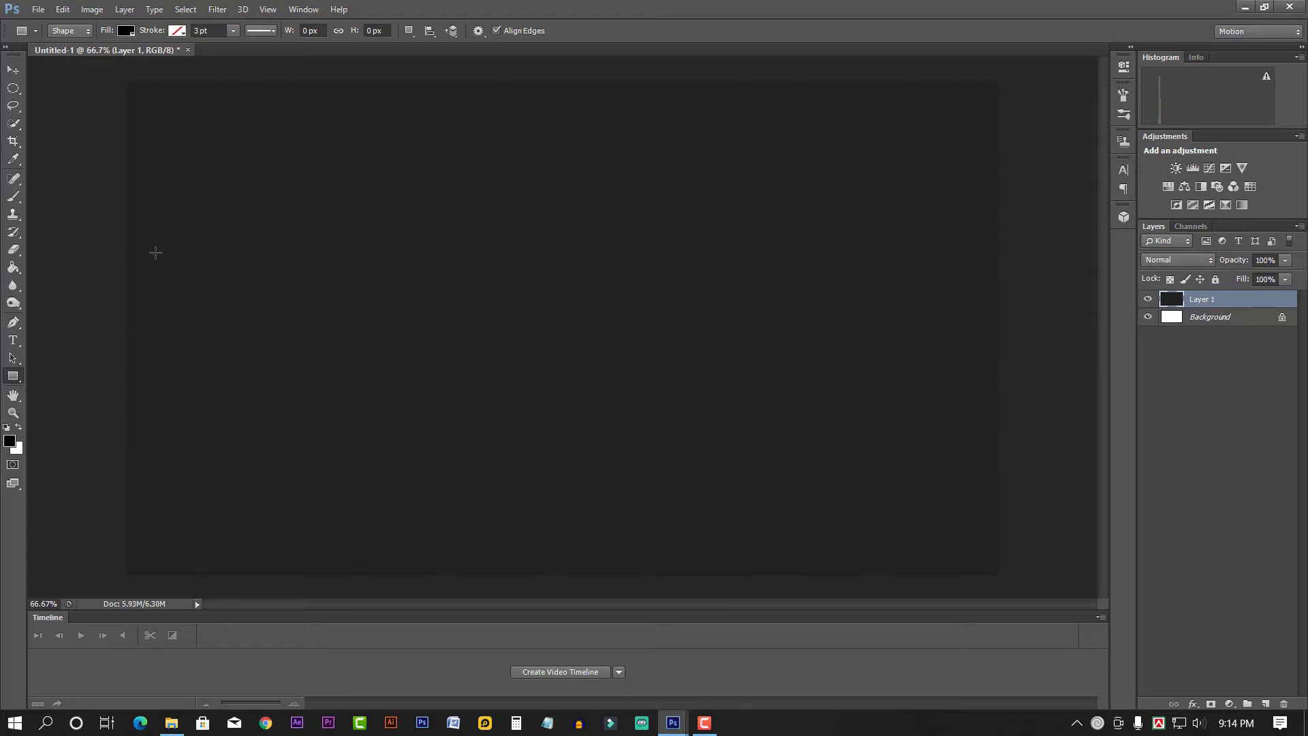
drag(158, 256, 431, 396)
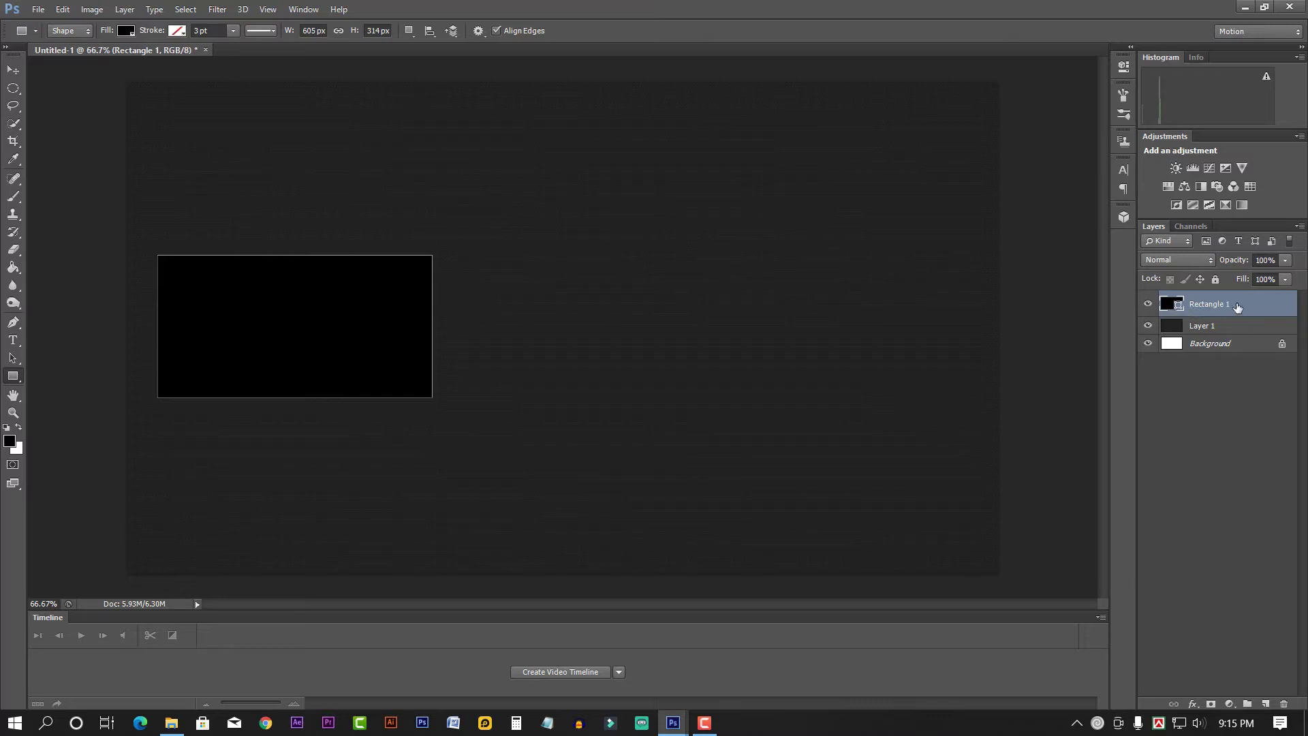
double_click(1178, 305)
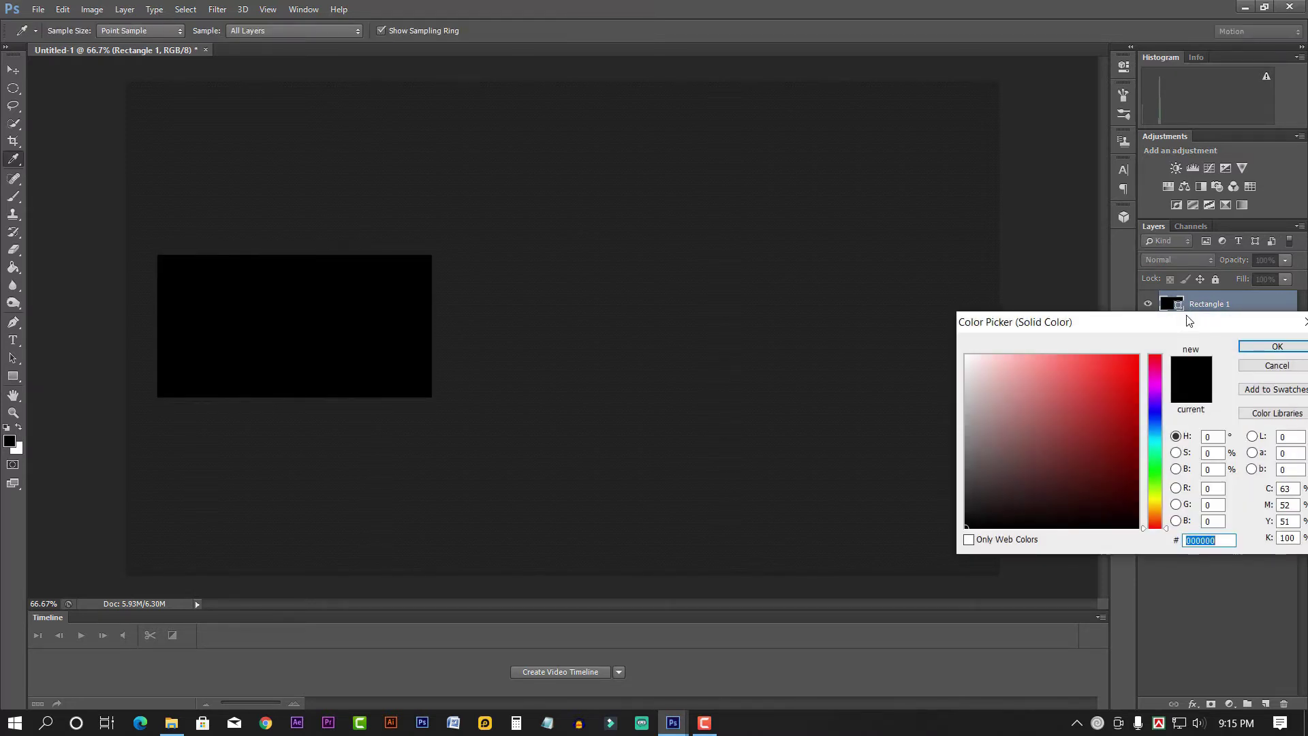
drag(1077, 327, 762, 340)
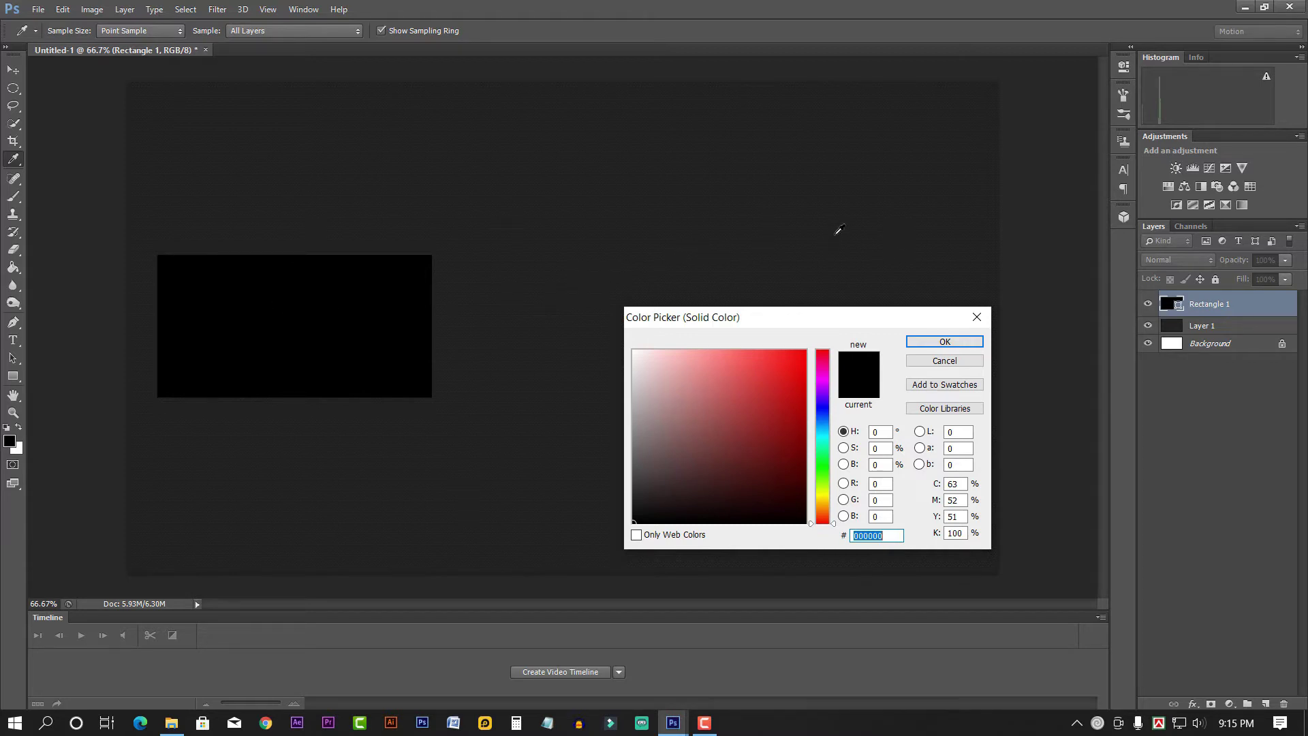
click(813, 213)
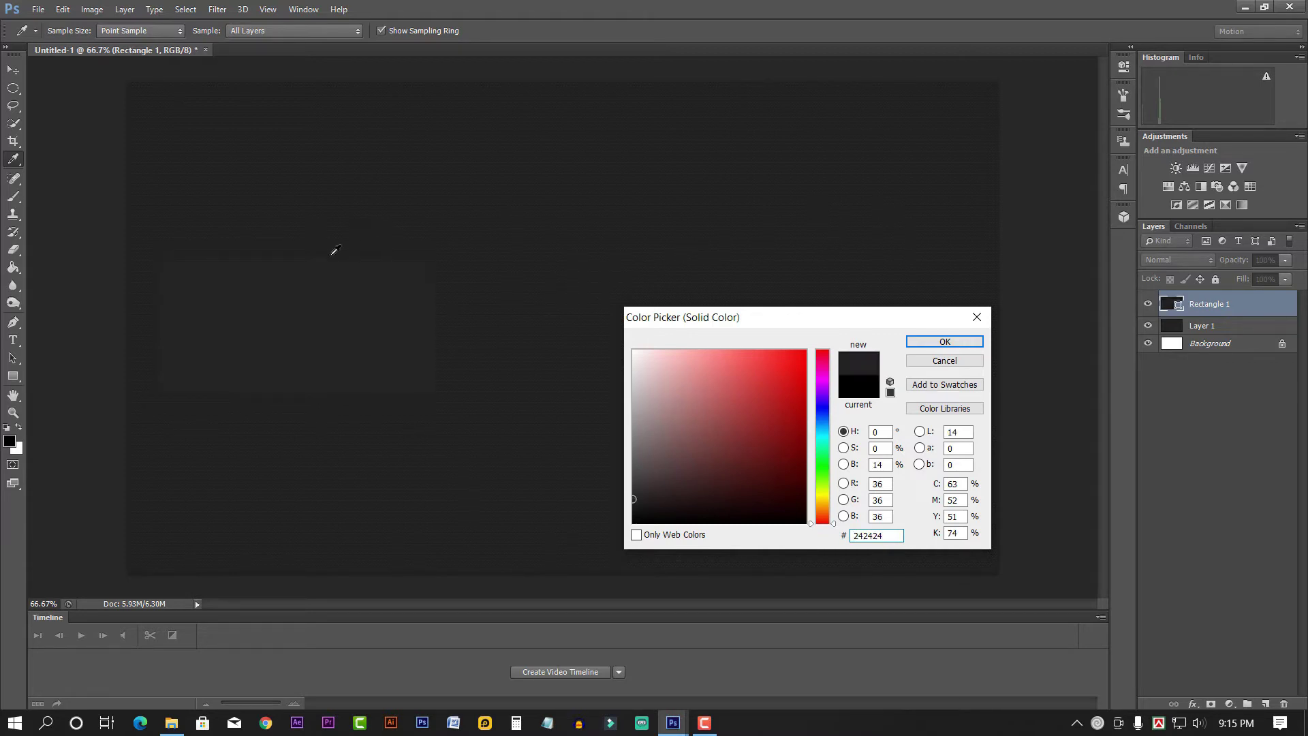
click(943, 341)
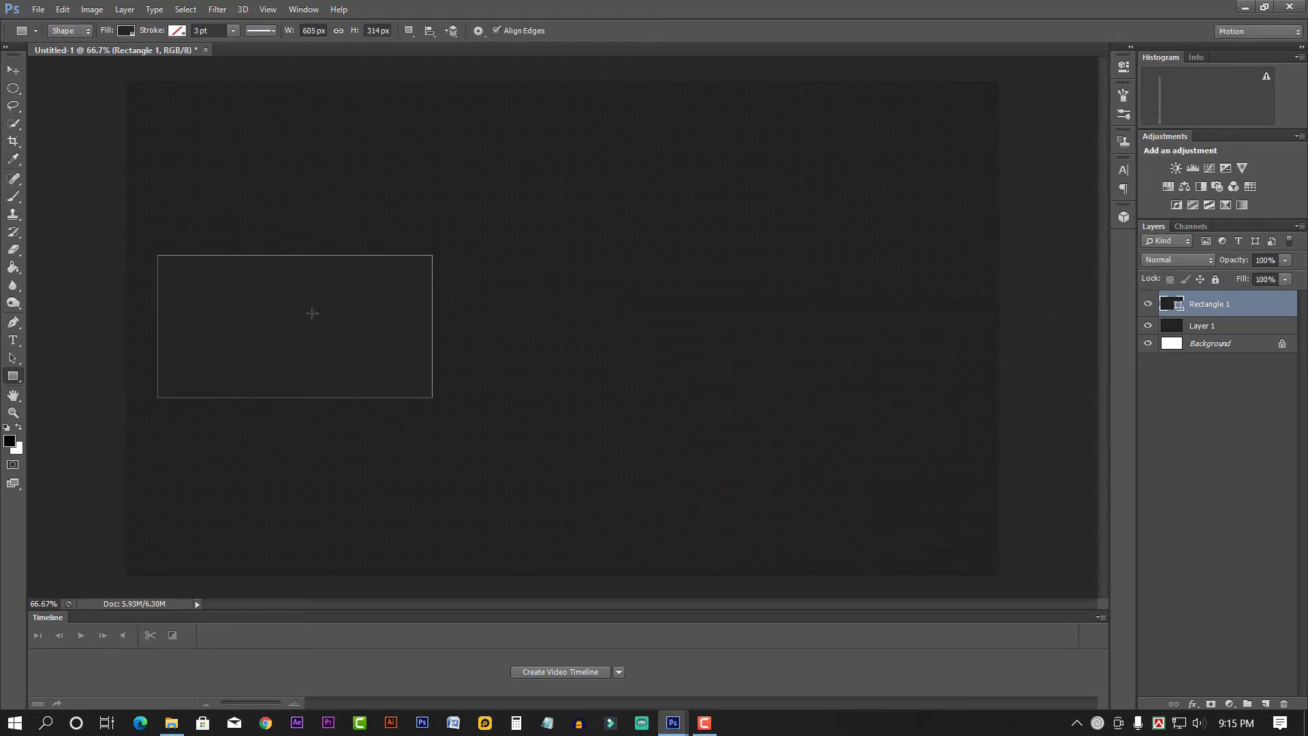
Step: Add a 5 px white (ffffff) Stroke layer style to the rectangle
right_click(1218, 308)
click(1228, 307)
right_click(1221, 306)
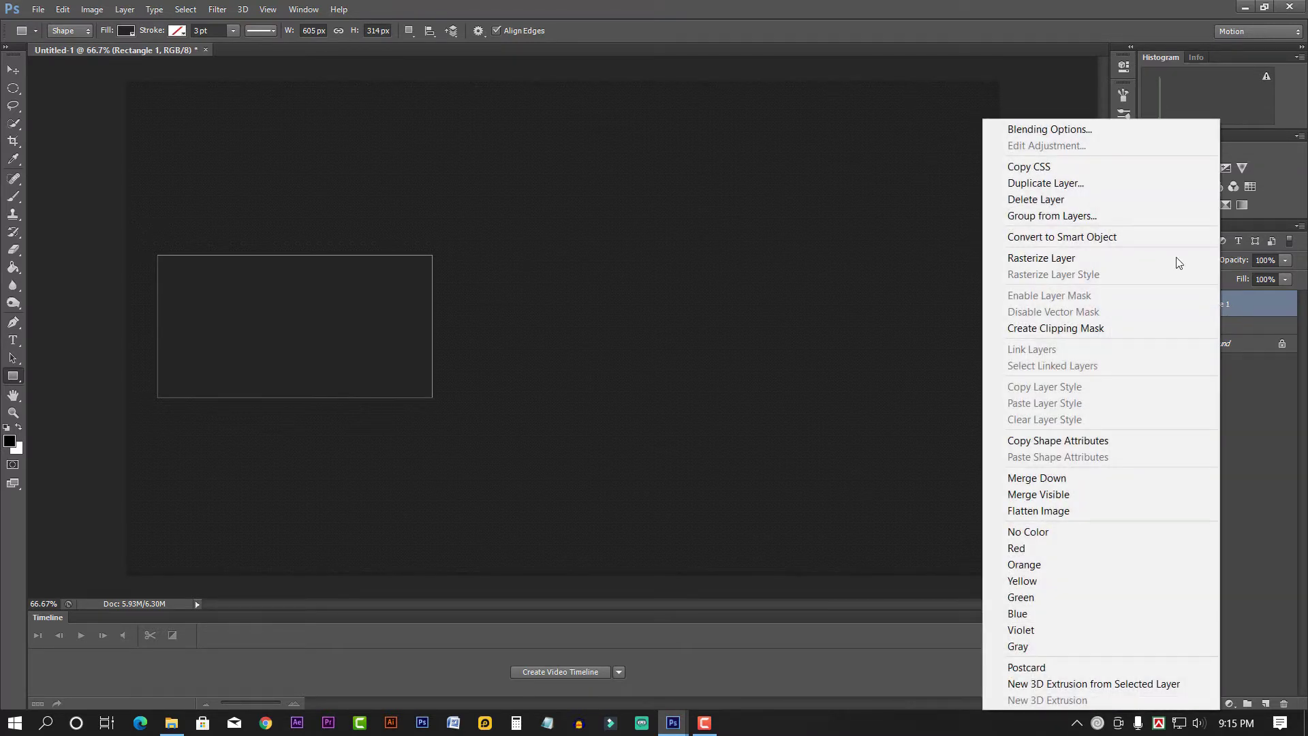
click(1078, 132)
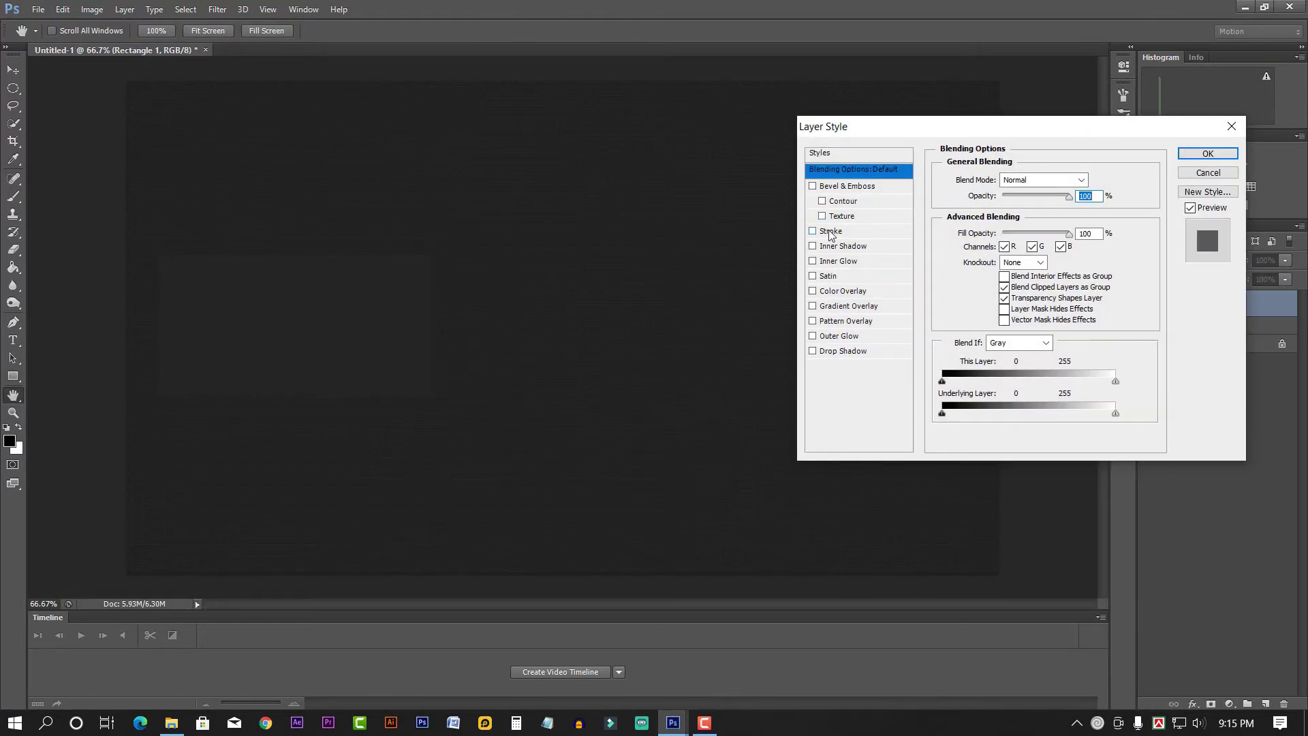
click(856, 232)
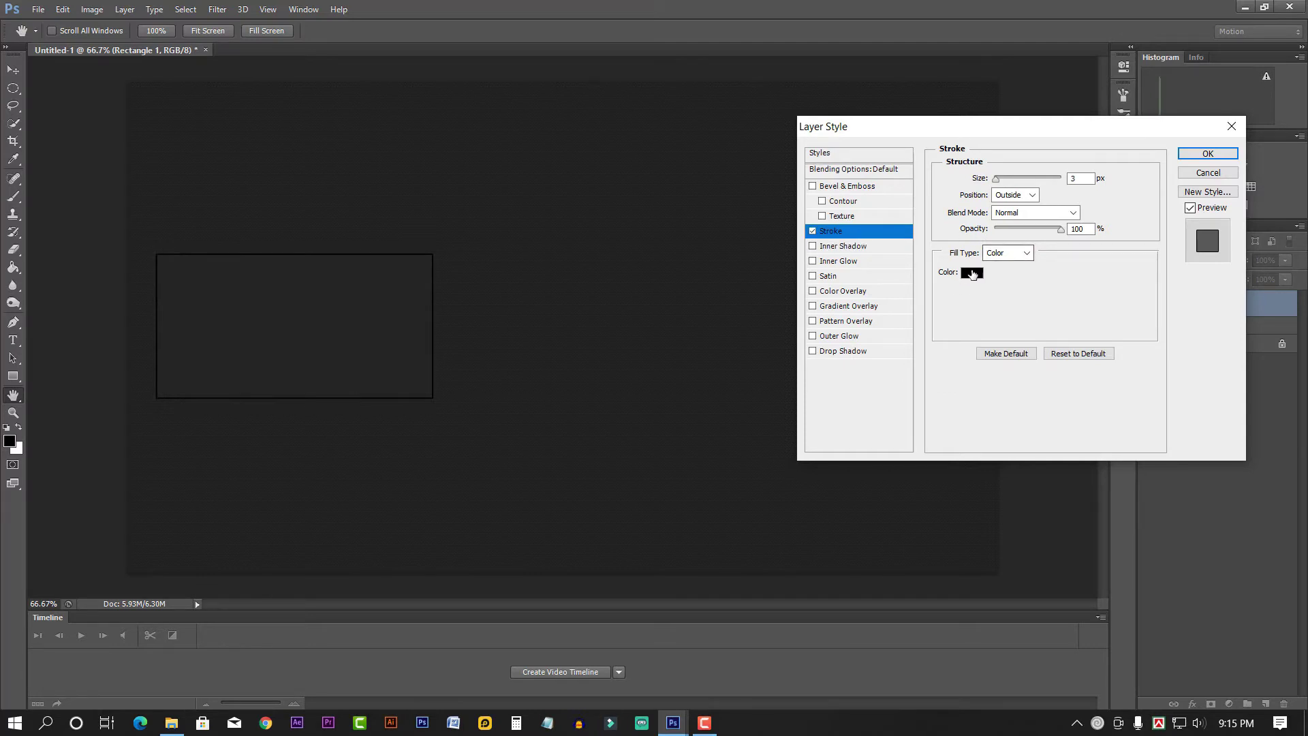
click(972, 273)
text(ffffff)
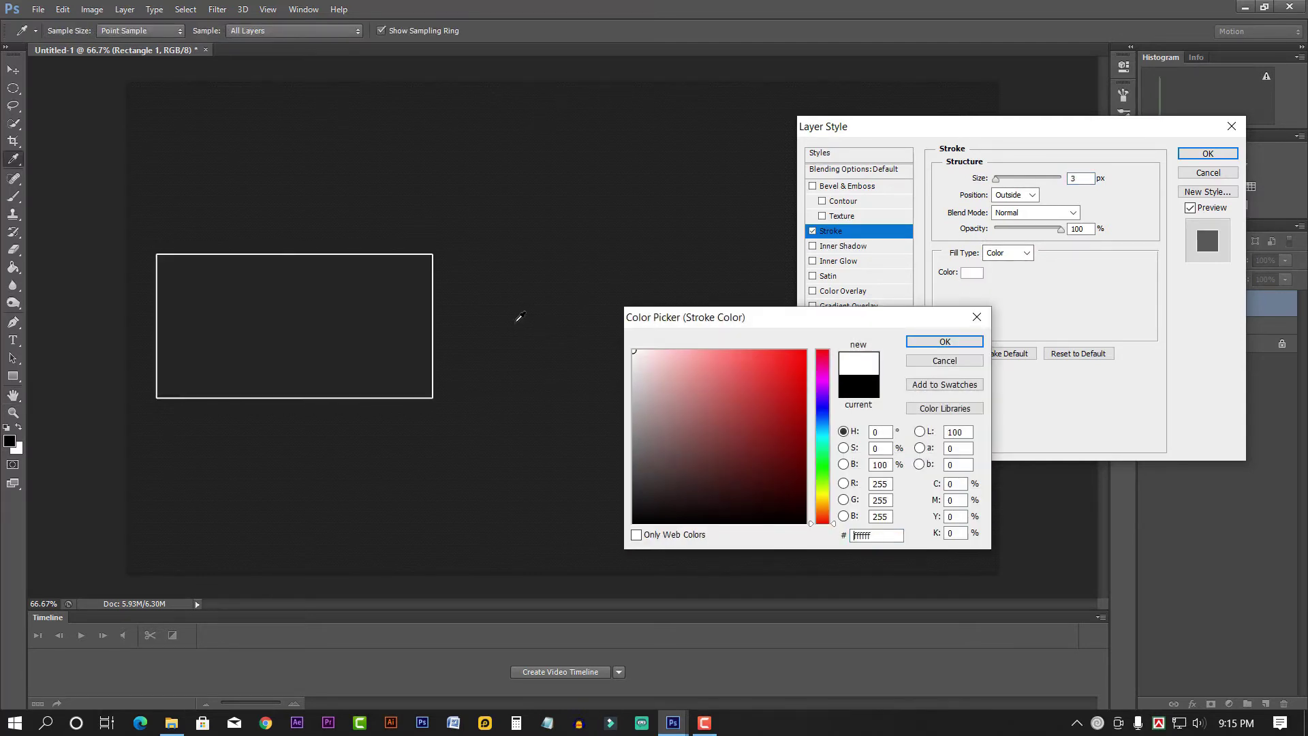
click(928, 344)
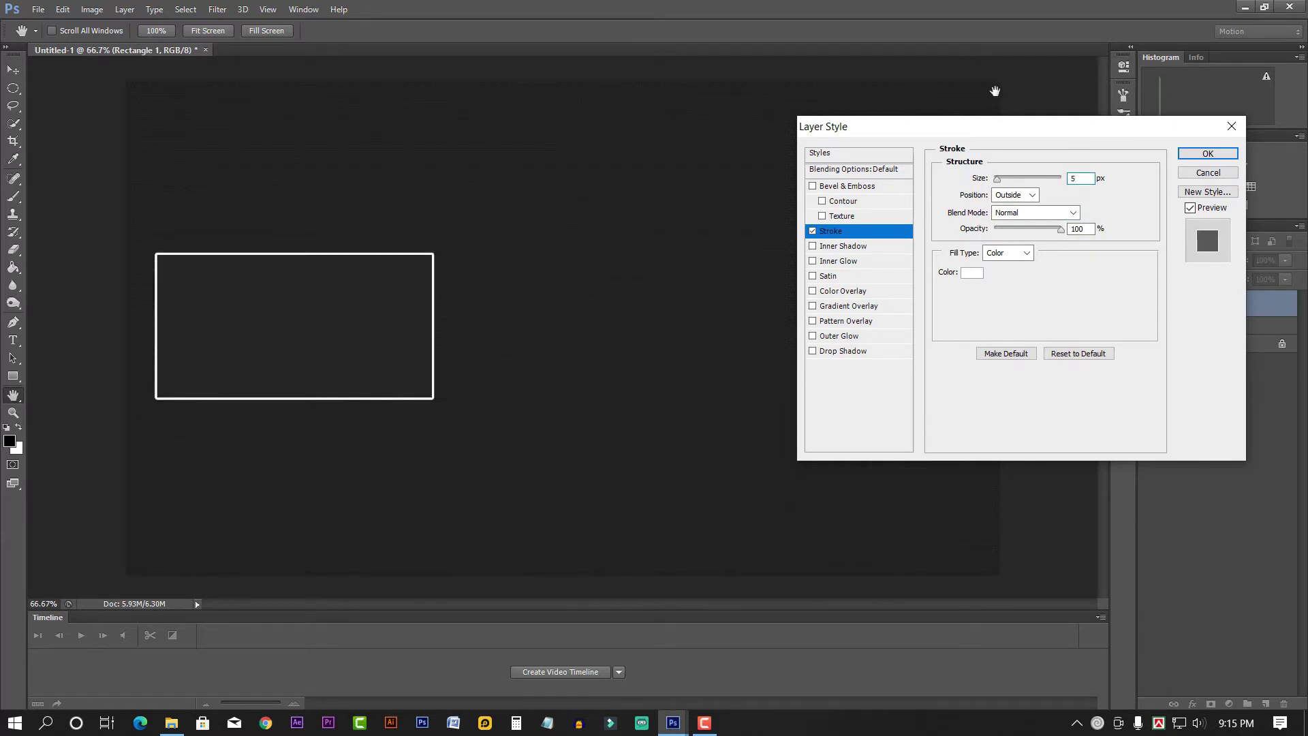
click(1207, 153)
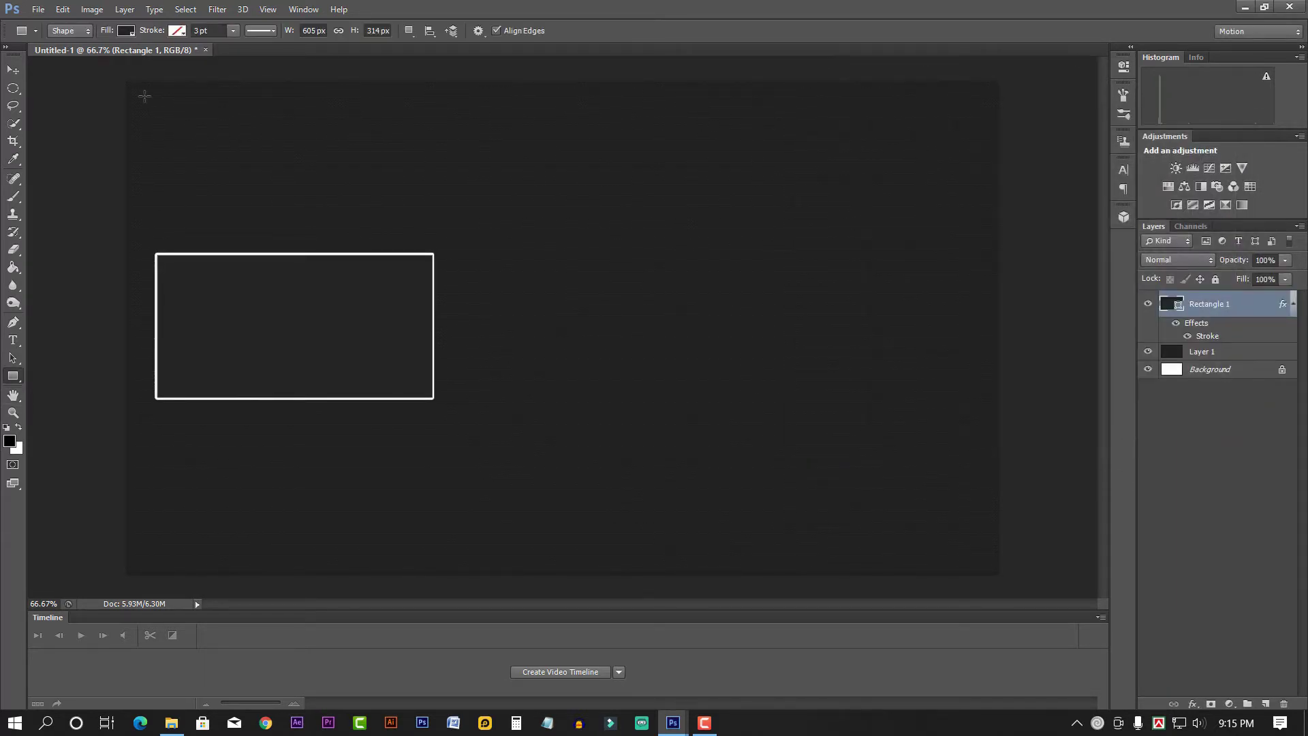
Step: Transform the outlined rectangle to about 109% scale centred near X 380, Y 510 px, and place a duplicate level with it in the canvas's right half
key(ctrl+t)
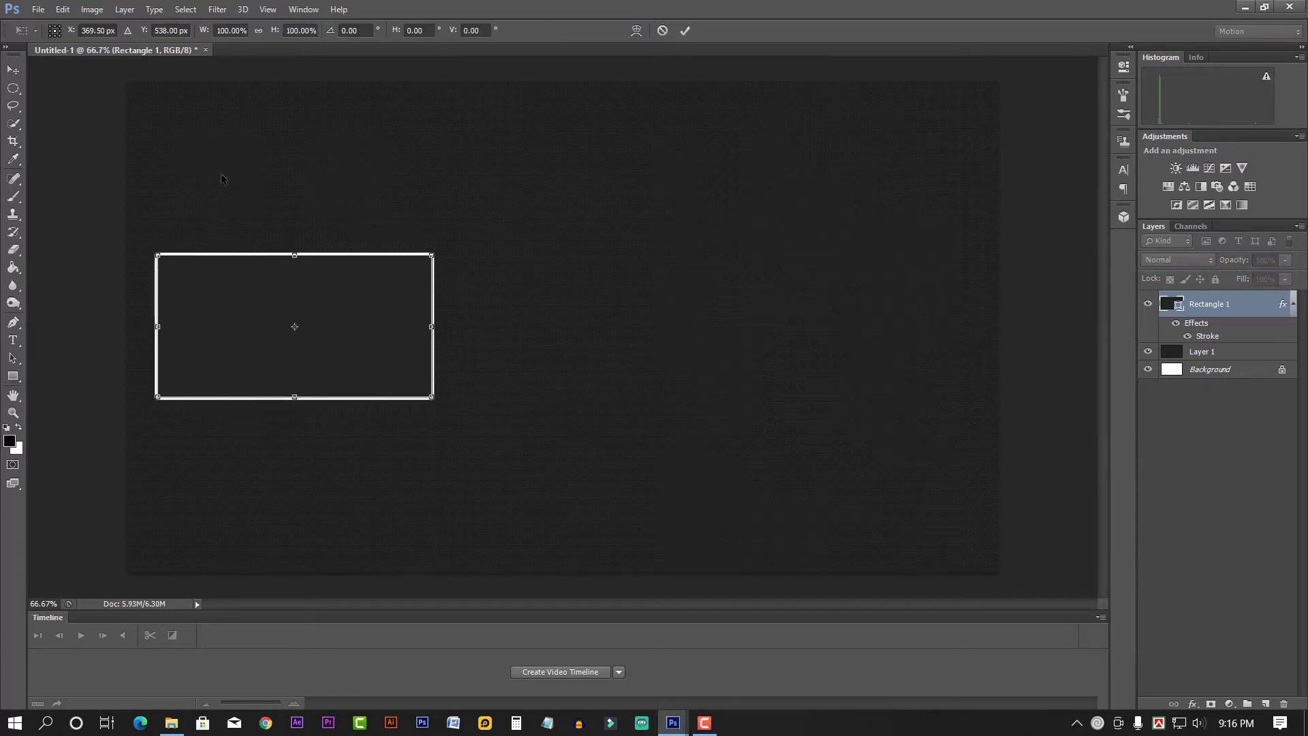
drag(436, 252, 446, 245)
mouse_move(400, 301)
mouse_down()
mouse_move(418, 294)
mouse_move(408, 290)
mouse_up()
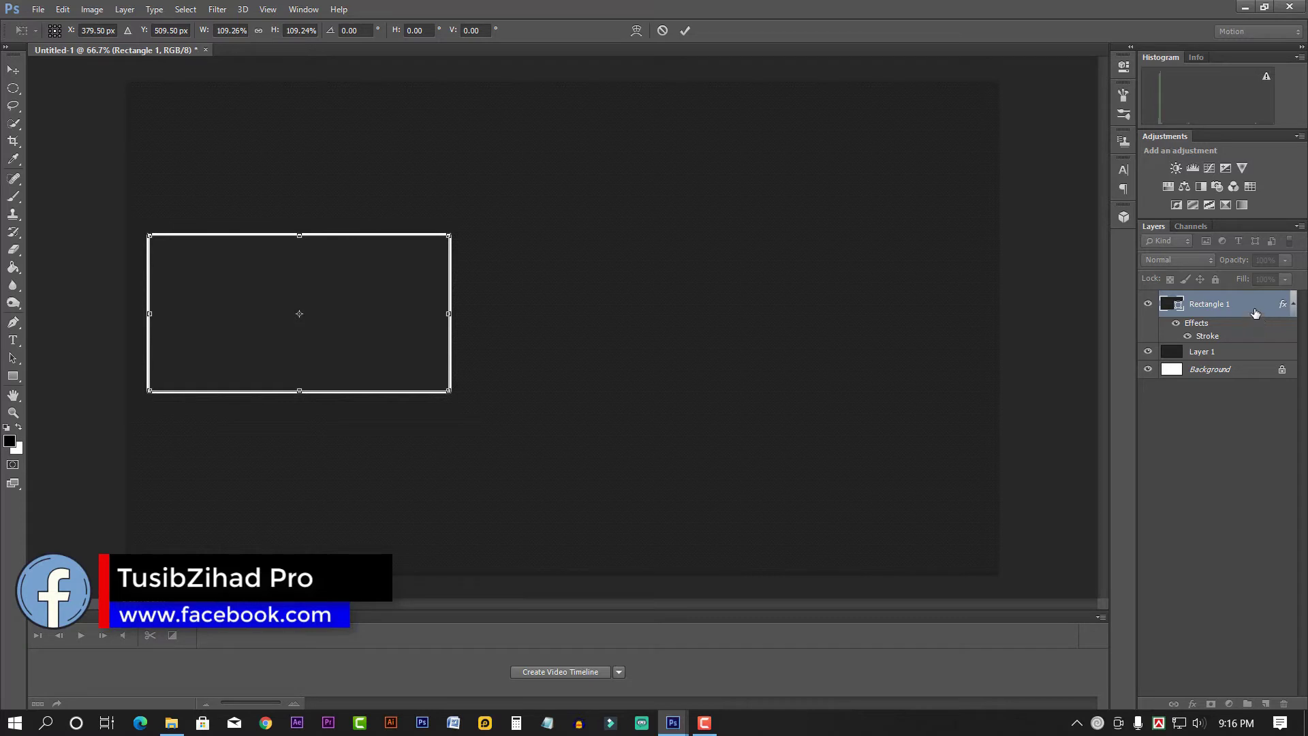
key(Return)
key(ctrl+j)
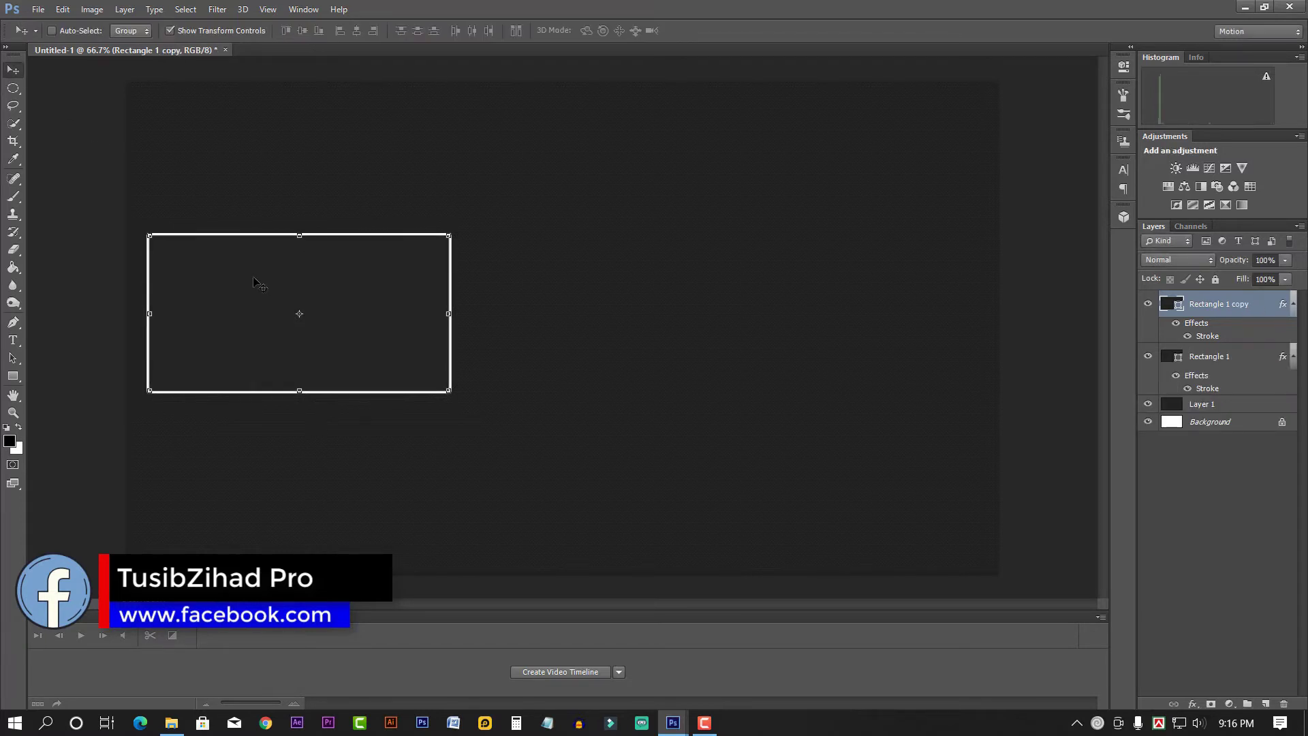
drag(254, 278, 780, 283)
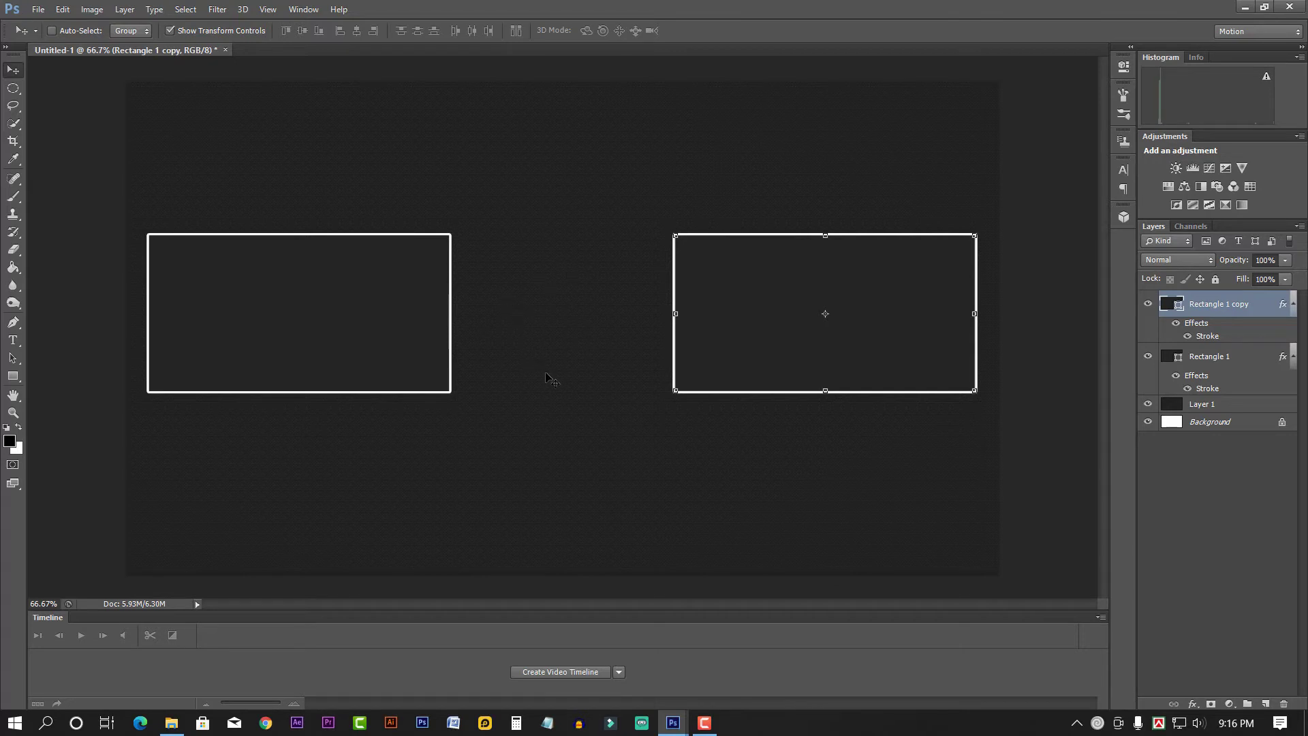
Step: Draw an ellipse about 298 × 296 px between the two rectangles and move it up level with their vertical centre
click(13, 378)
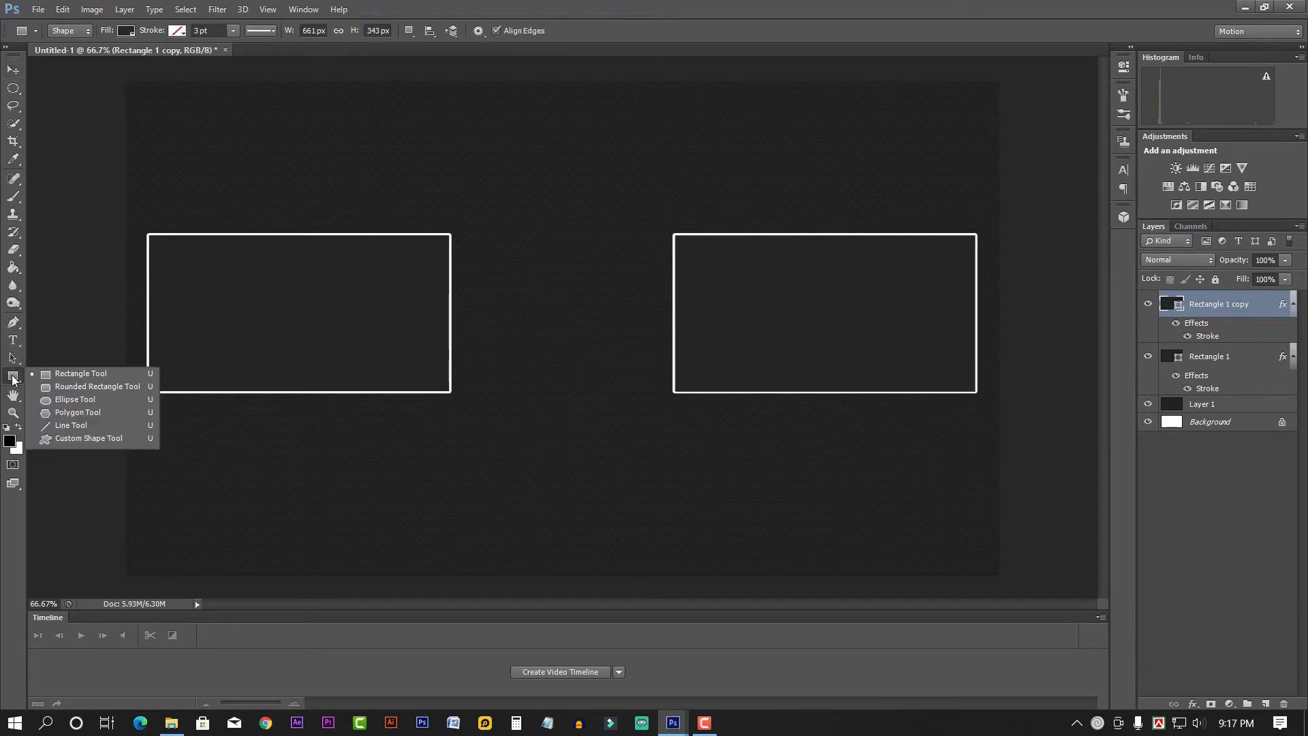
click(72, 399)
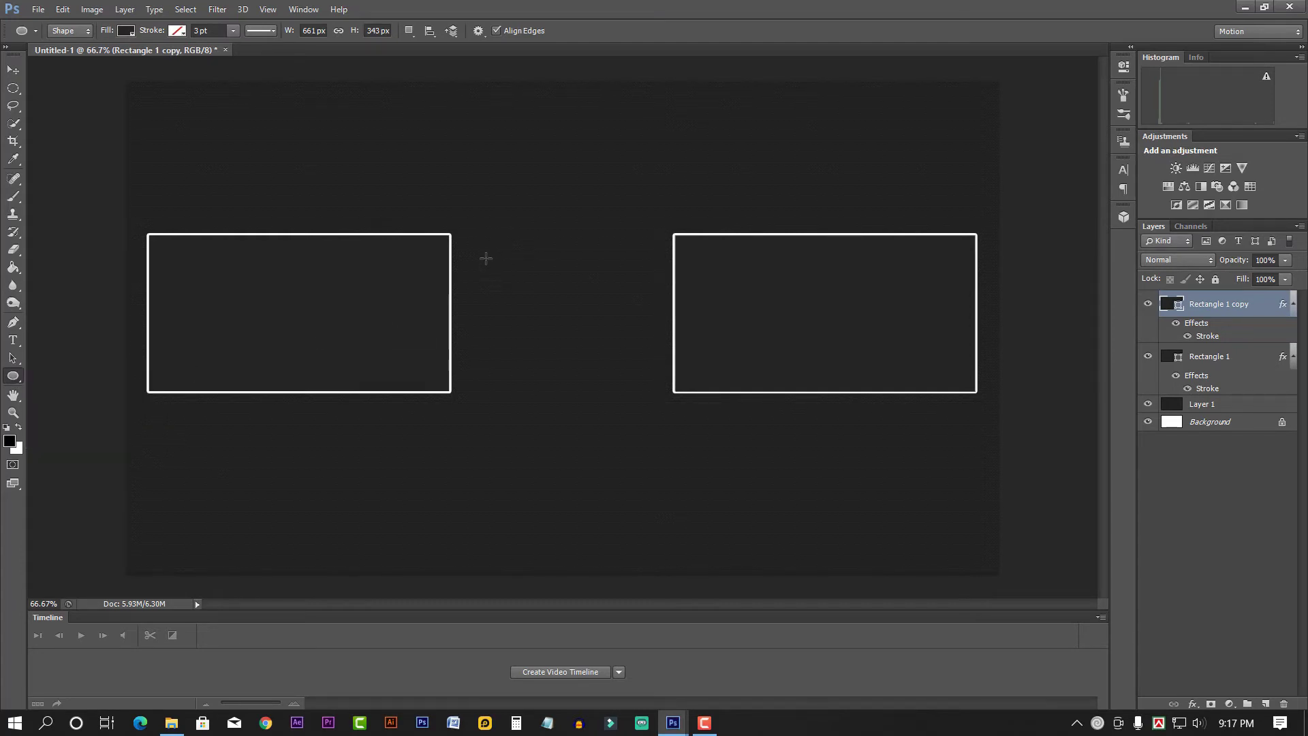
drag(486, 257, 620, 391)
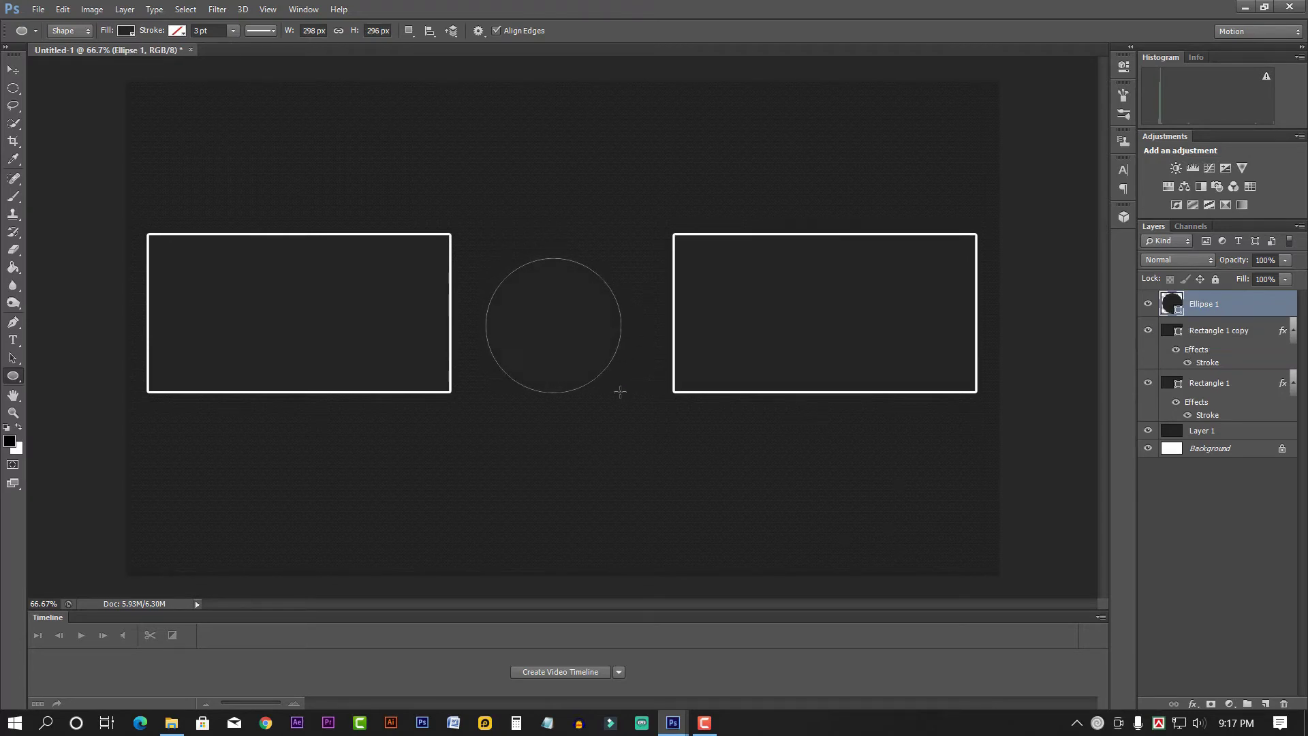
click(13, 69)
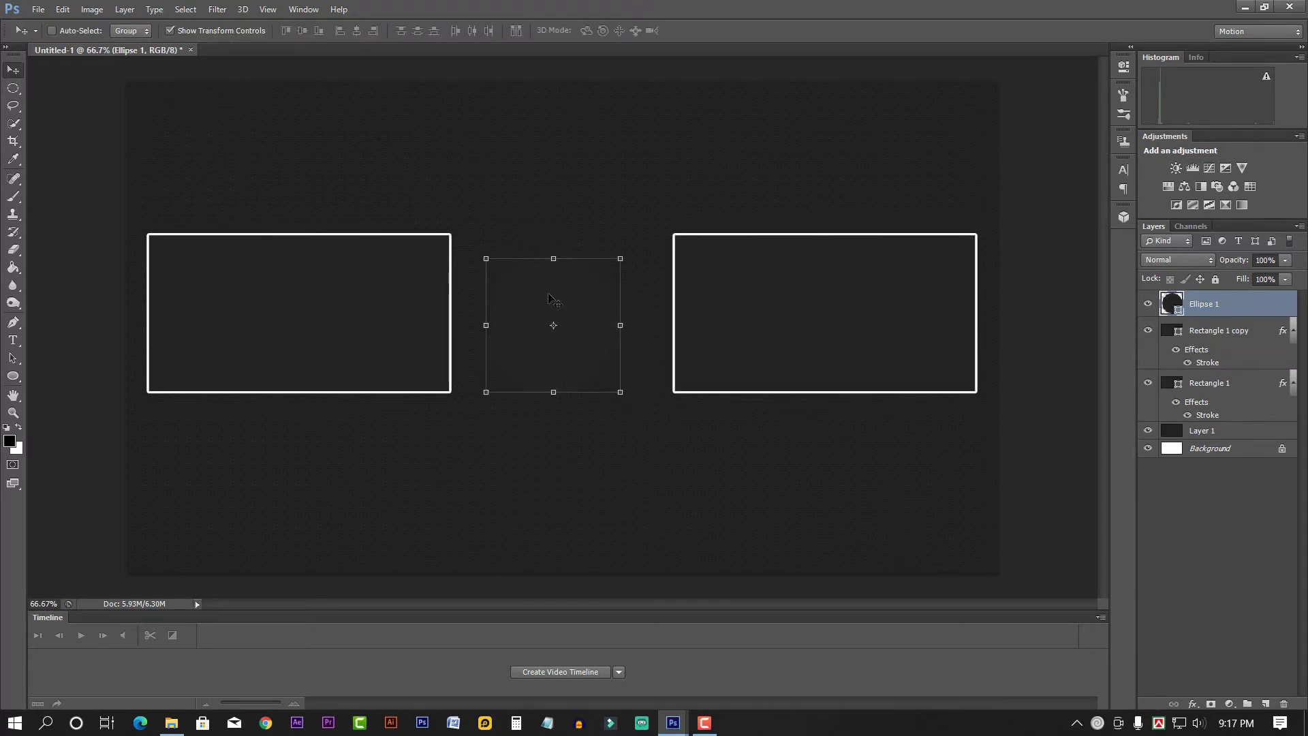
drag(548, 293, 551, 279)
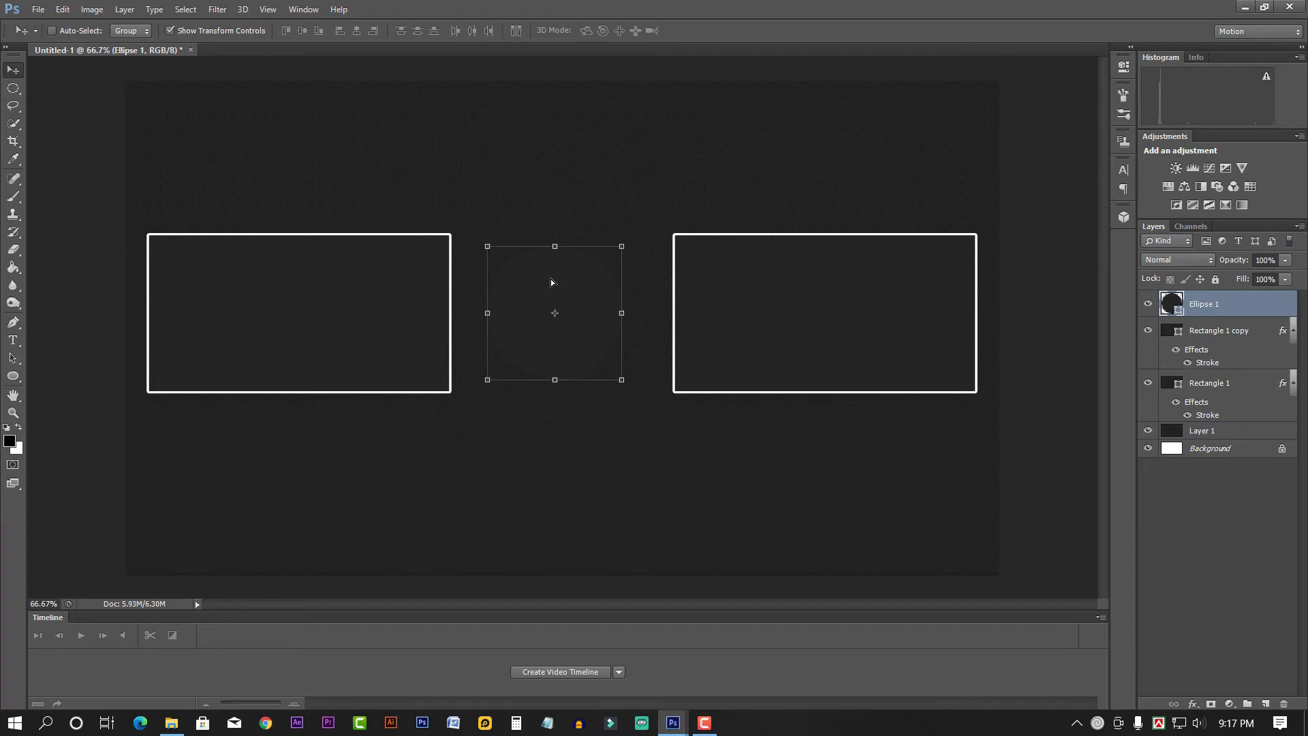
Step: Add a 5 px white (ffffff) Stroke layer style to the circle between the rectangles
right_click(1227, 306)
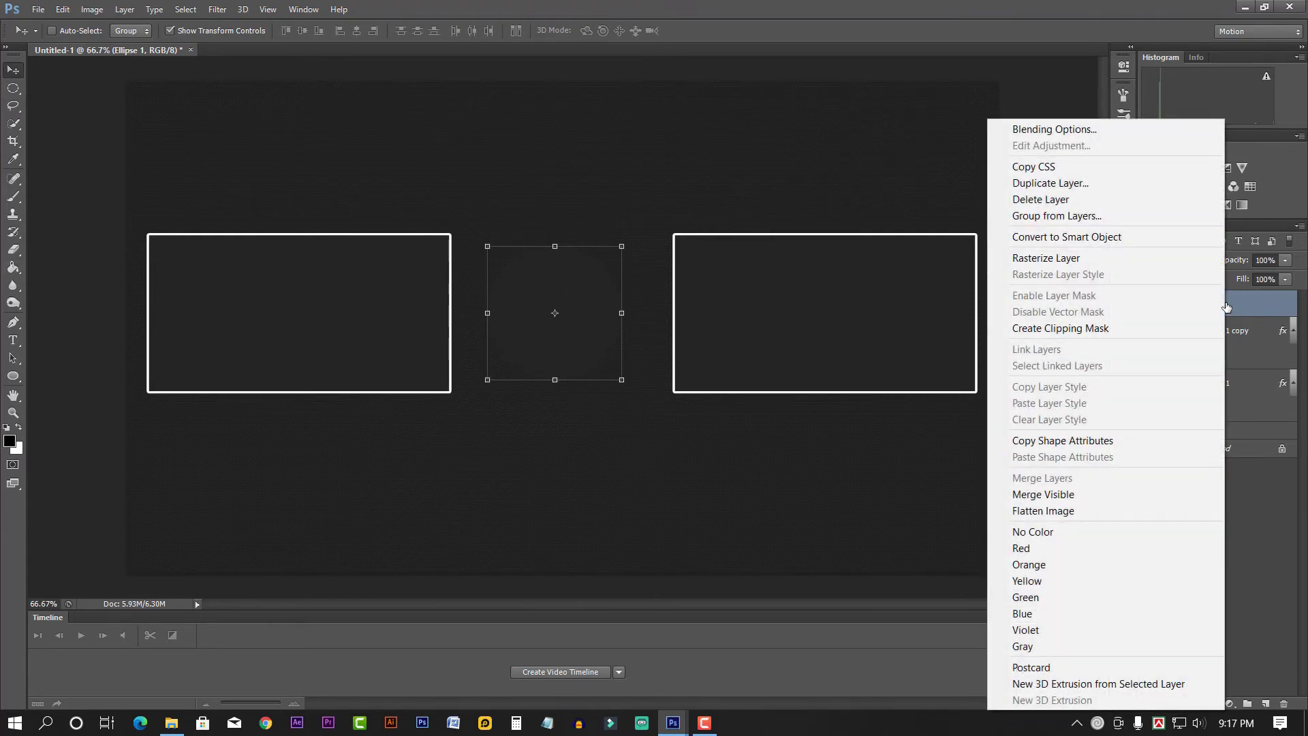
click(1094, 128)
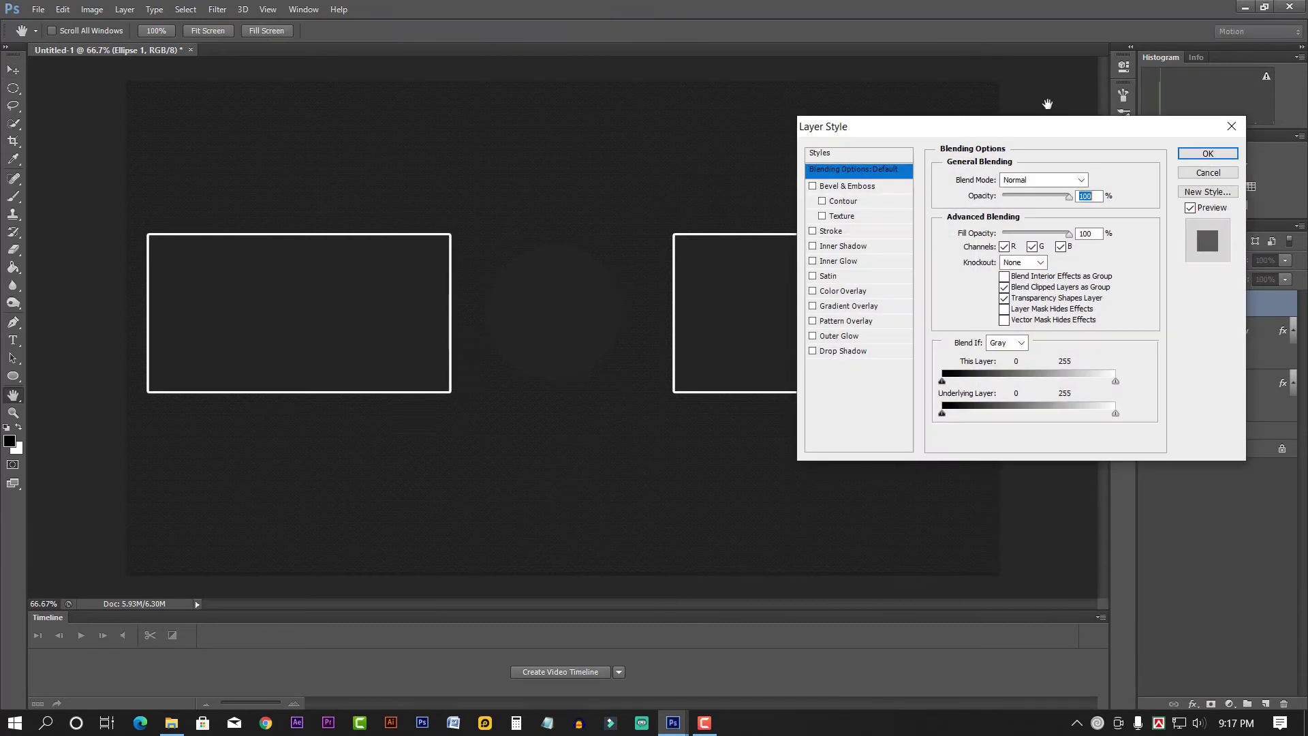
click(886, 232)
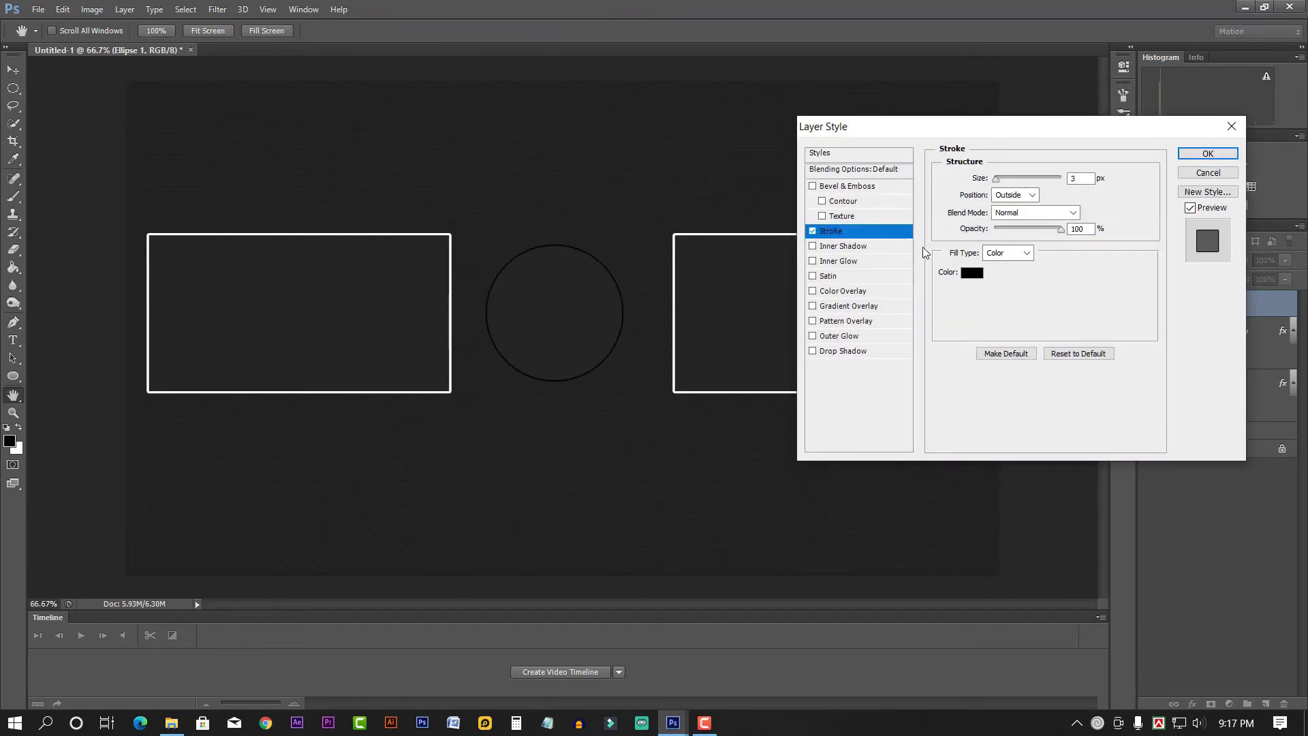
click(972, 273)
text(ffffff)
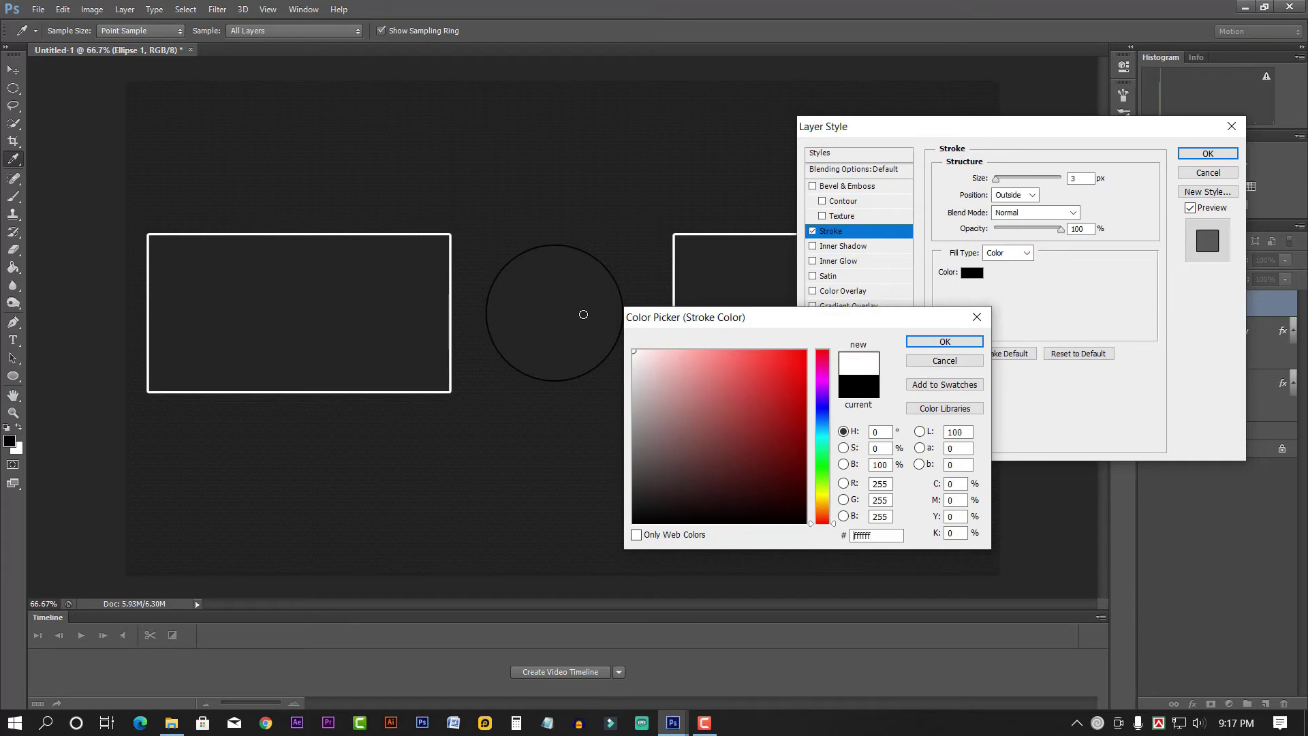
click(944, 341)
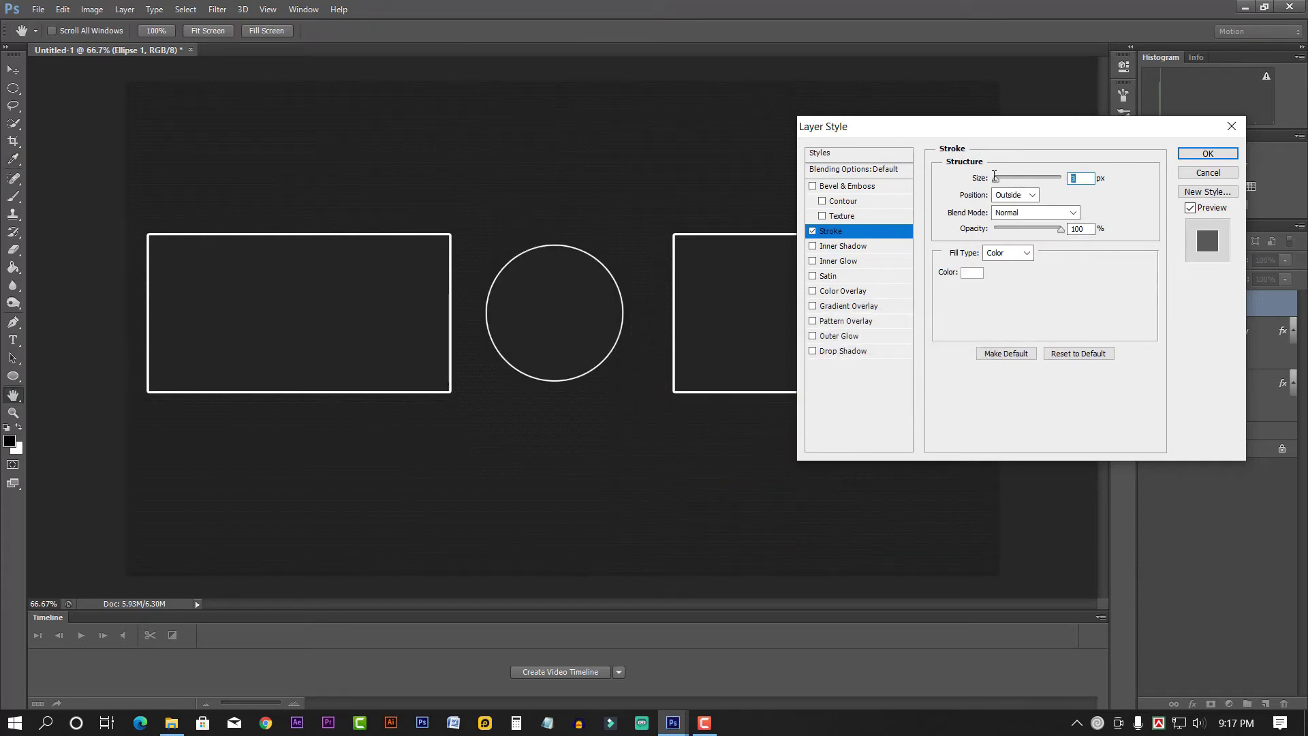
drag(994, 176, 998, 176)
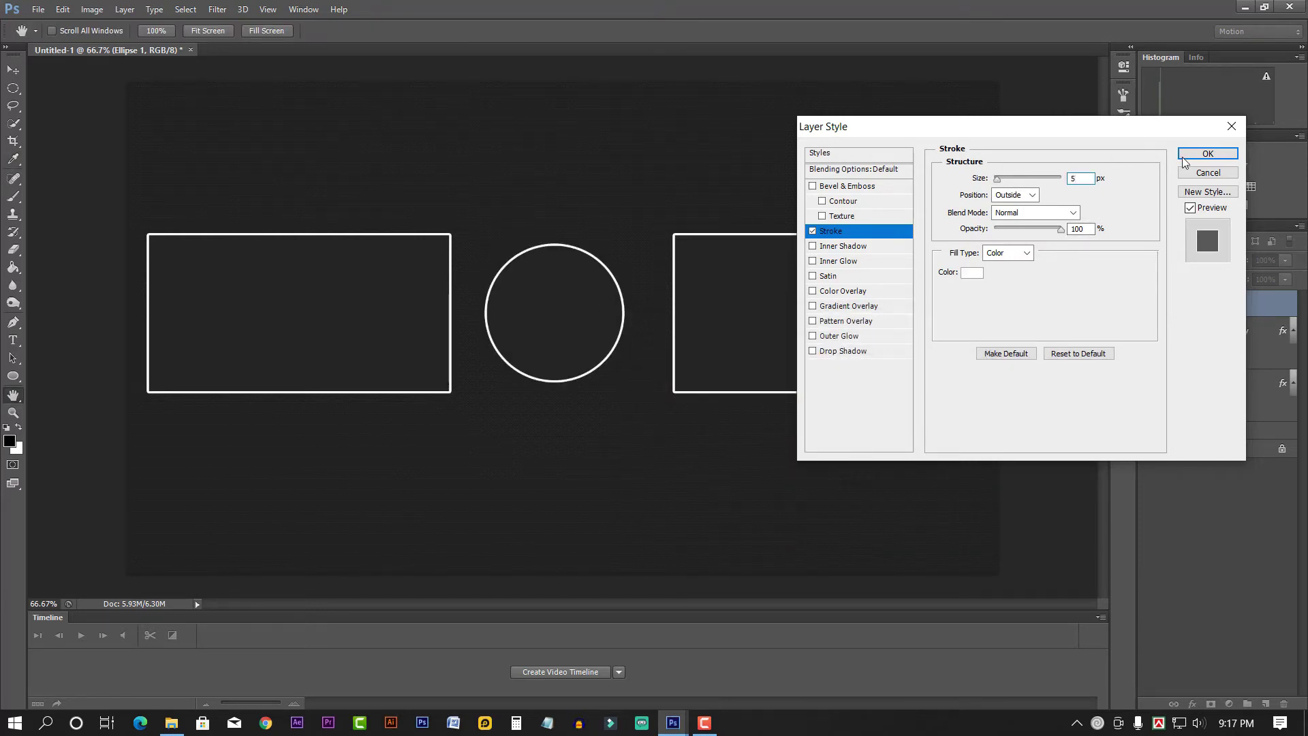
click(1206, 153)
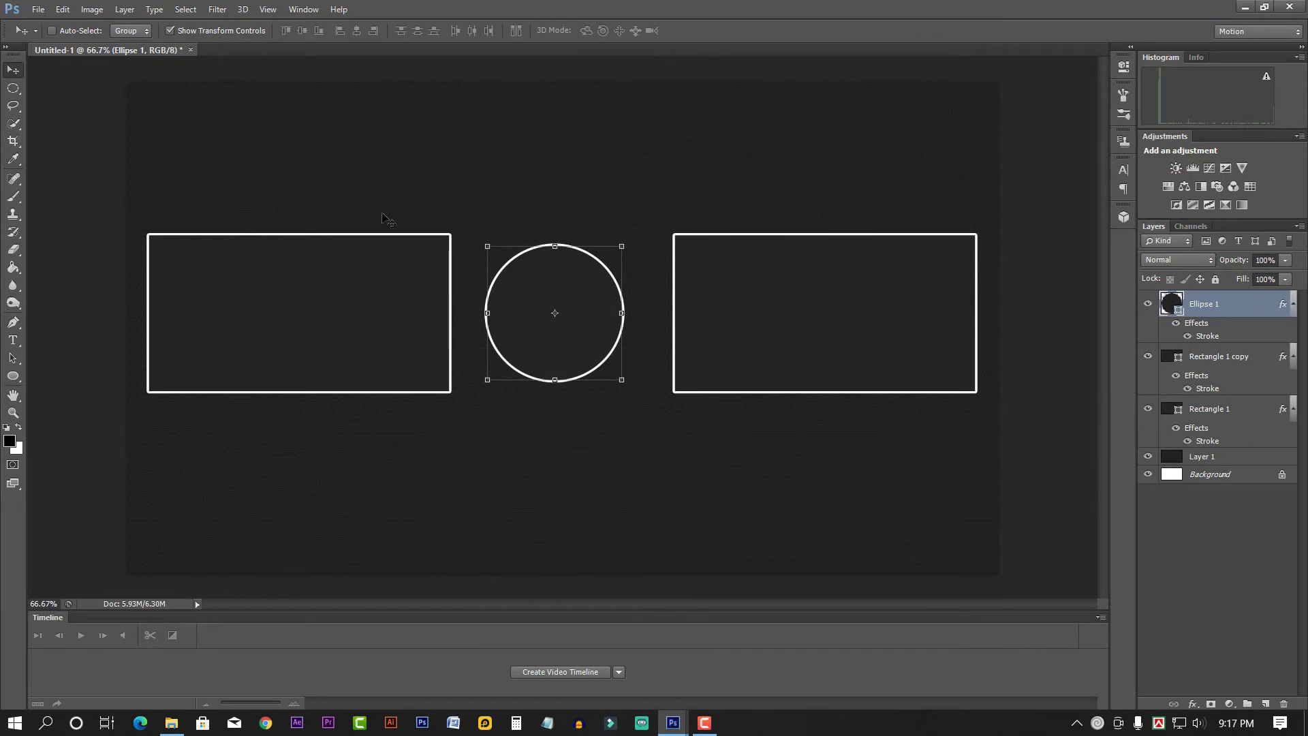
Step: Nudge the outlined circle slightly to the right, toward the middle of the gap between the two rectangles
key(Right)
key(Right)
key(Right)
key(Right)
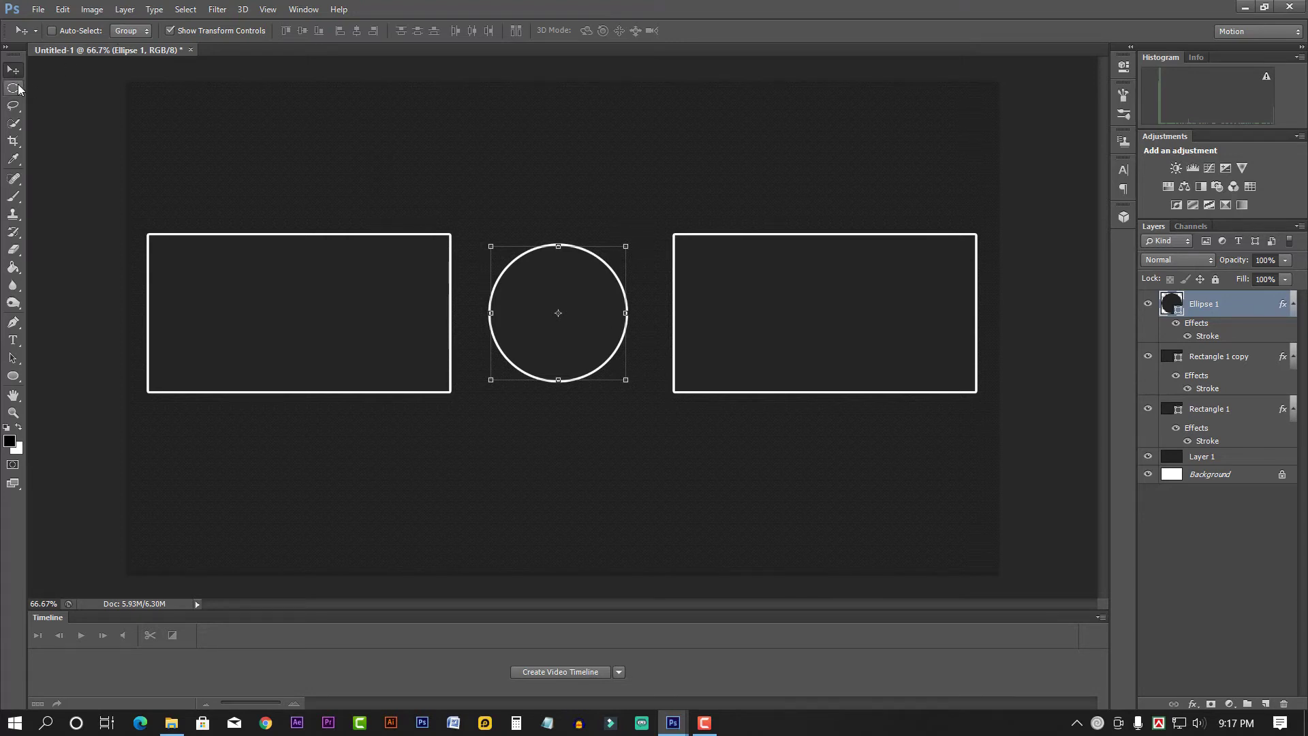
Step: Add a 72 pt Finance-font text line beginning "THANKS FO" above the shapes and select all of its text
click(13, 105)
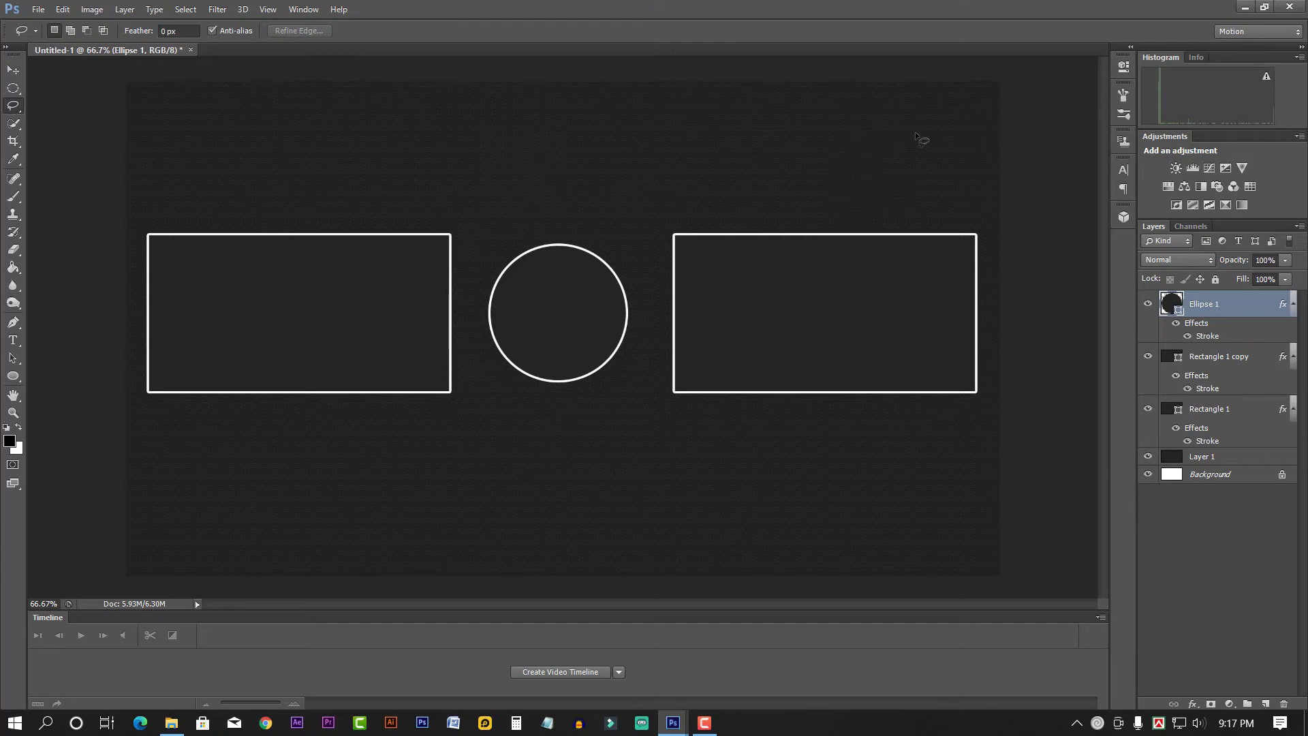
click(13, 341)
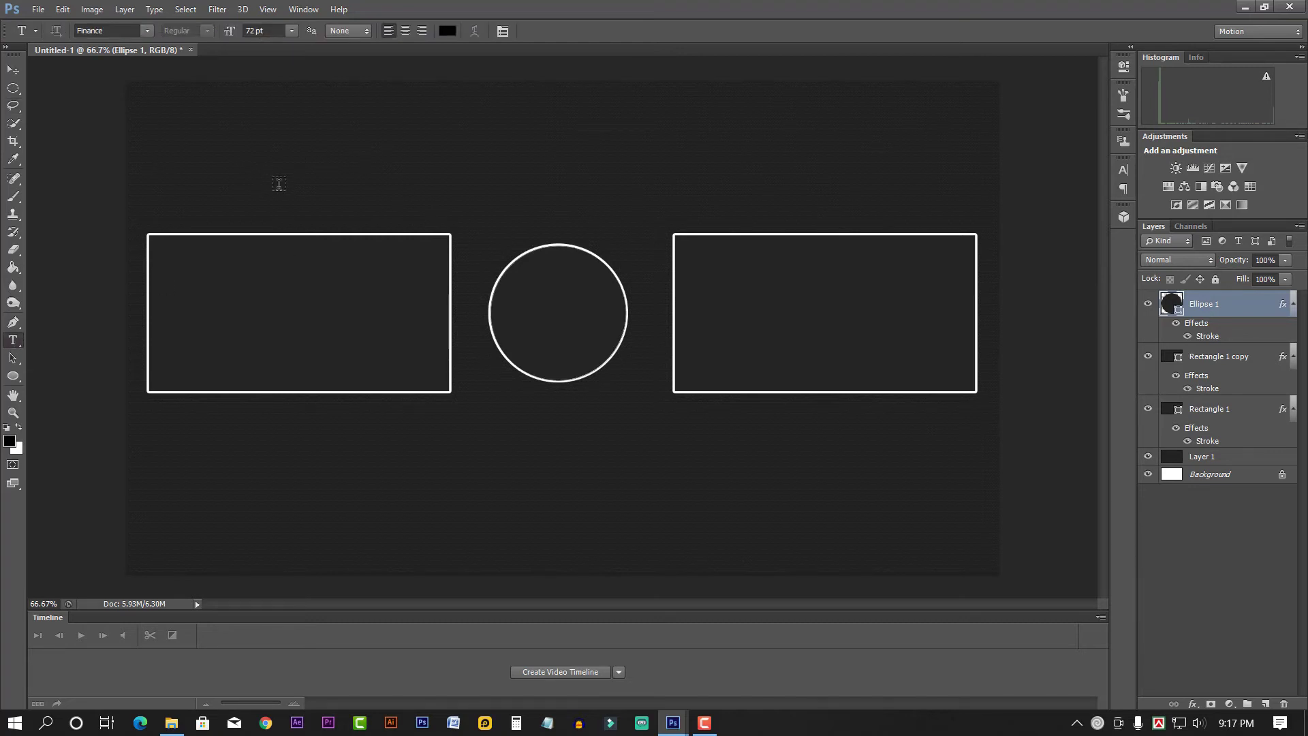
click(323, 190)
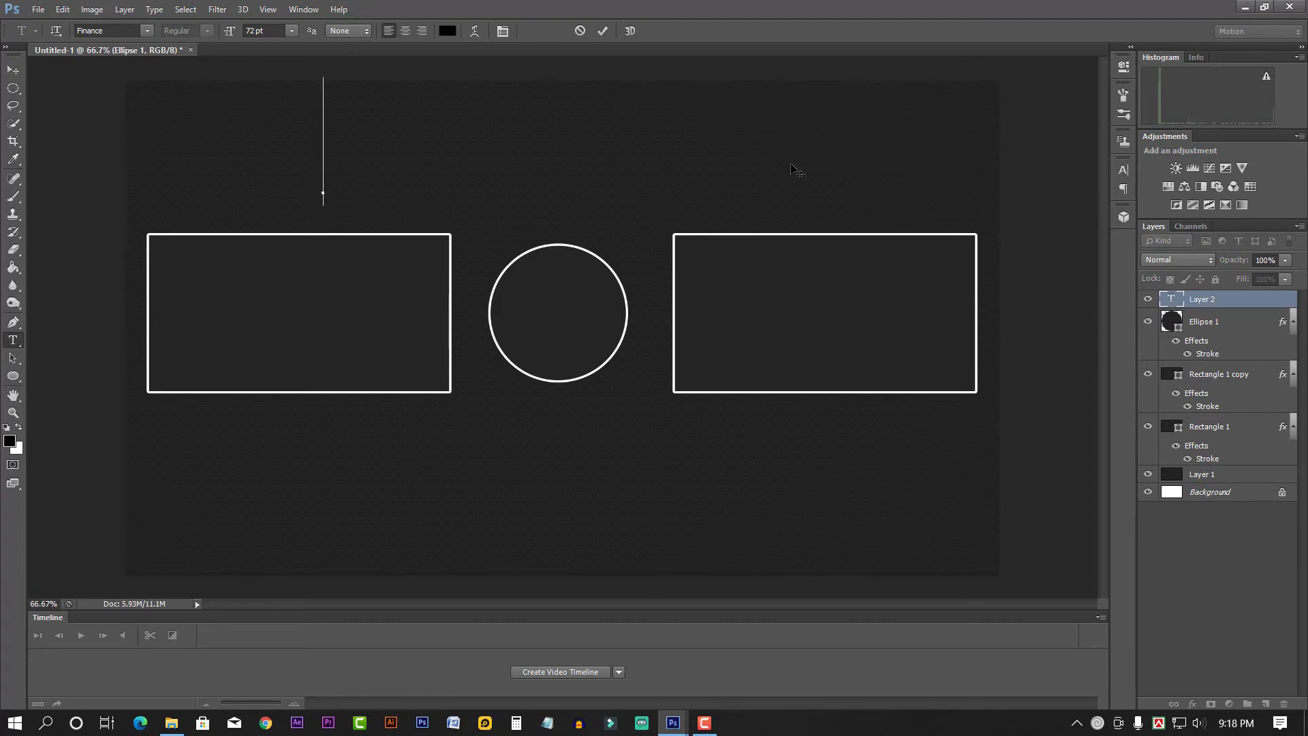
text(T)
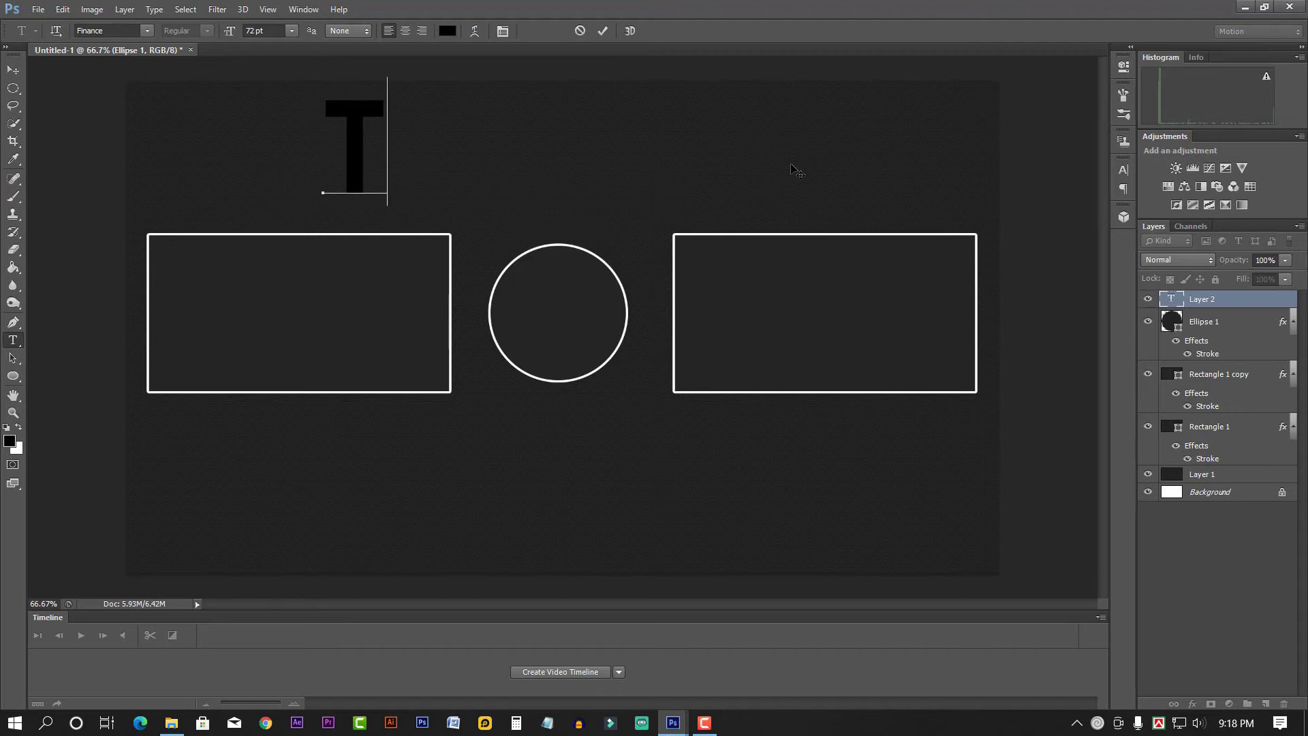
text(HANKS )
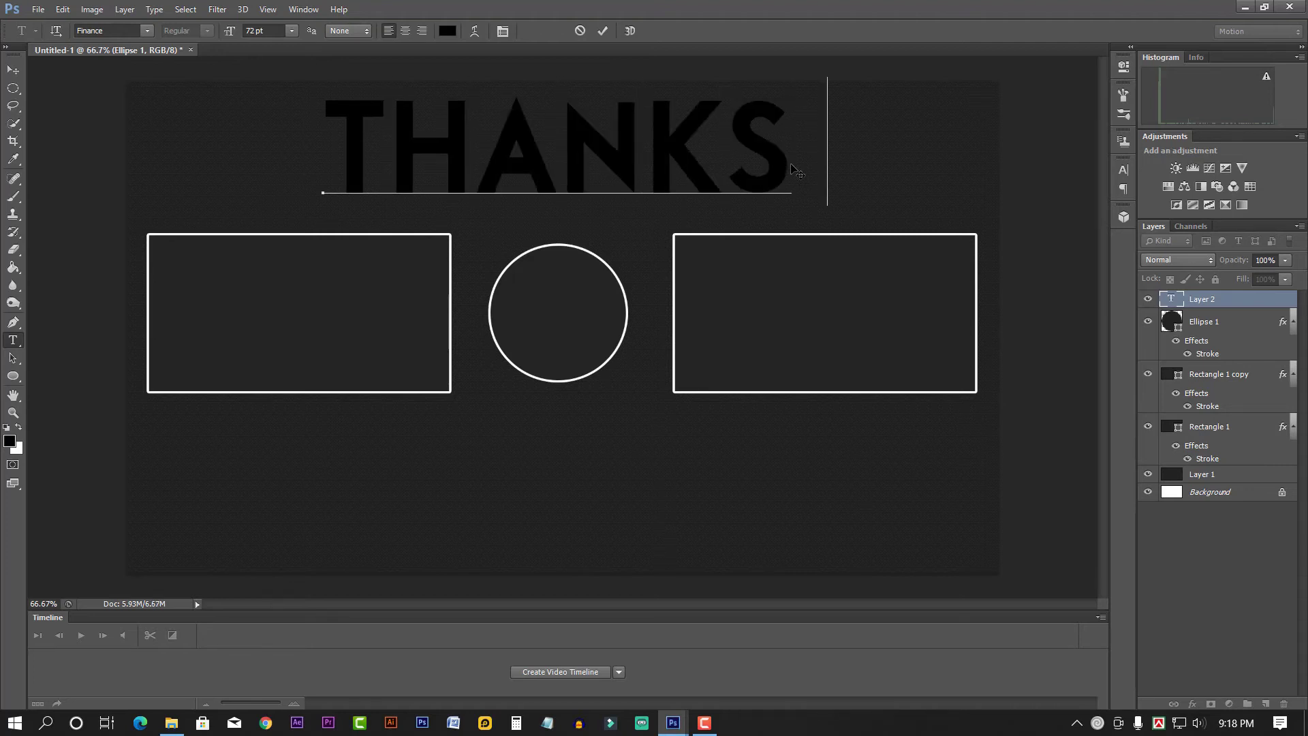
text(FO)
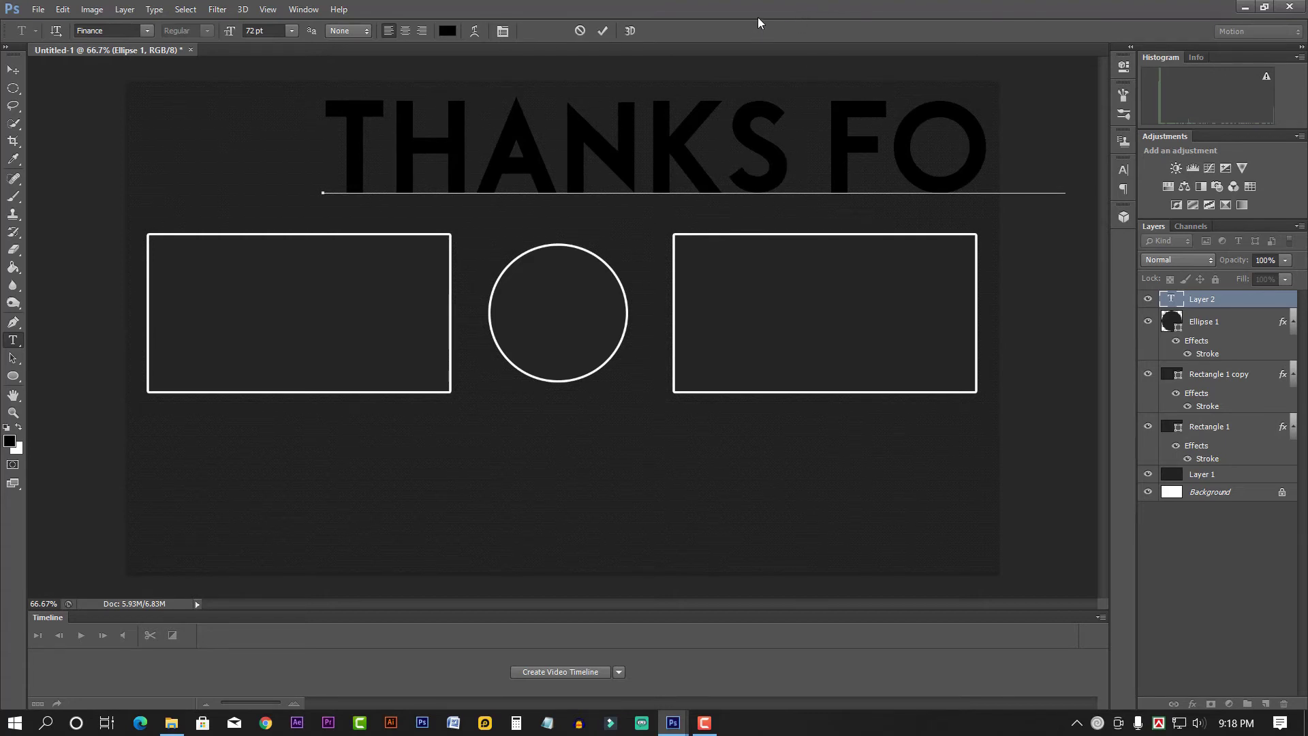
key(ctrl+a)
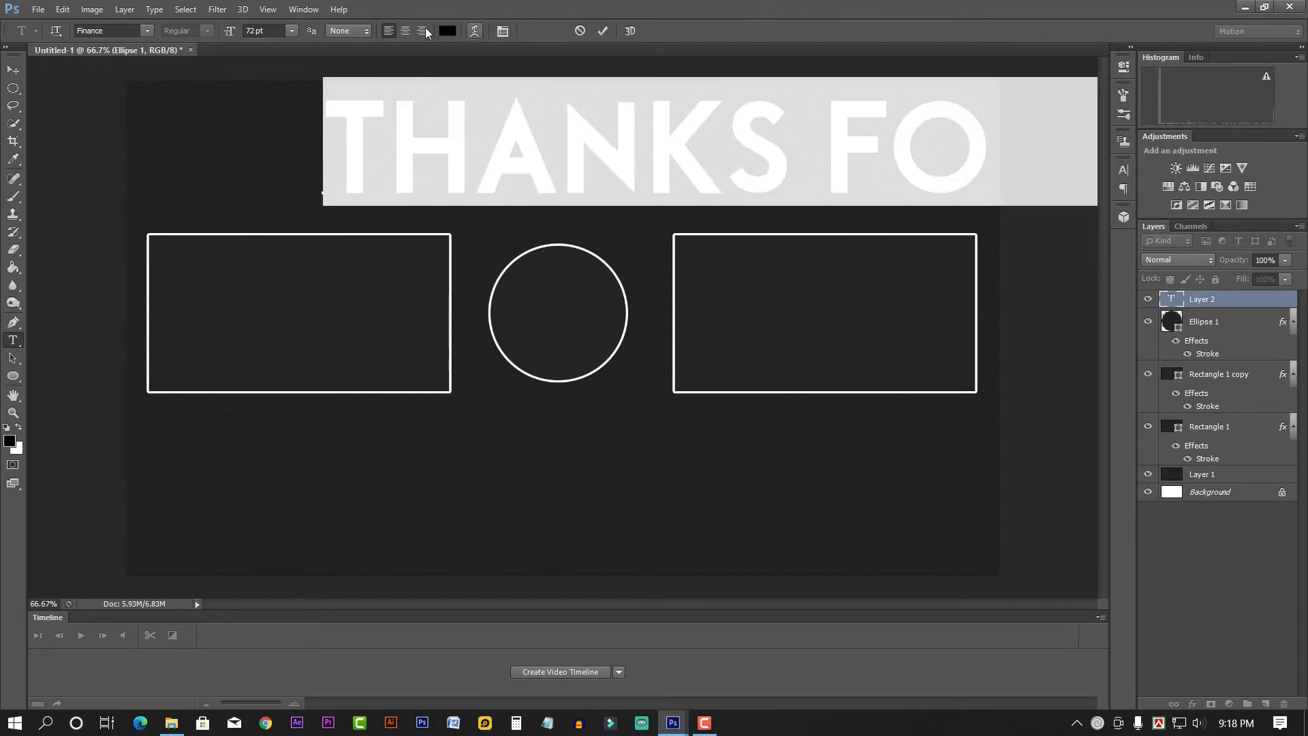